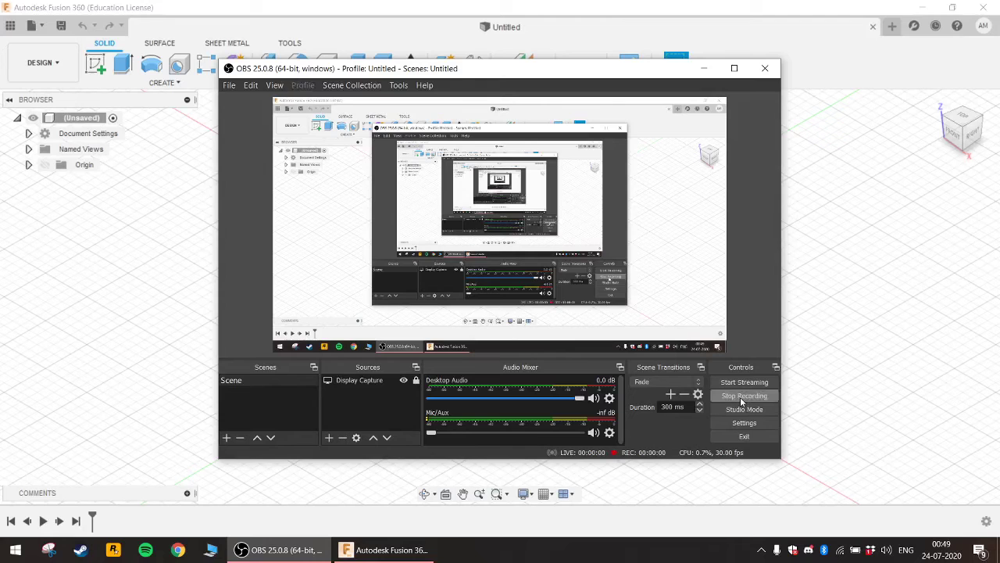
# - Minimize OBS Studio so the empty Fusion 360 design fills the screen
pyautogui.click(702, 68)
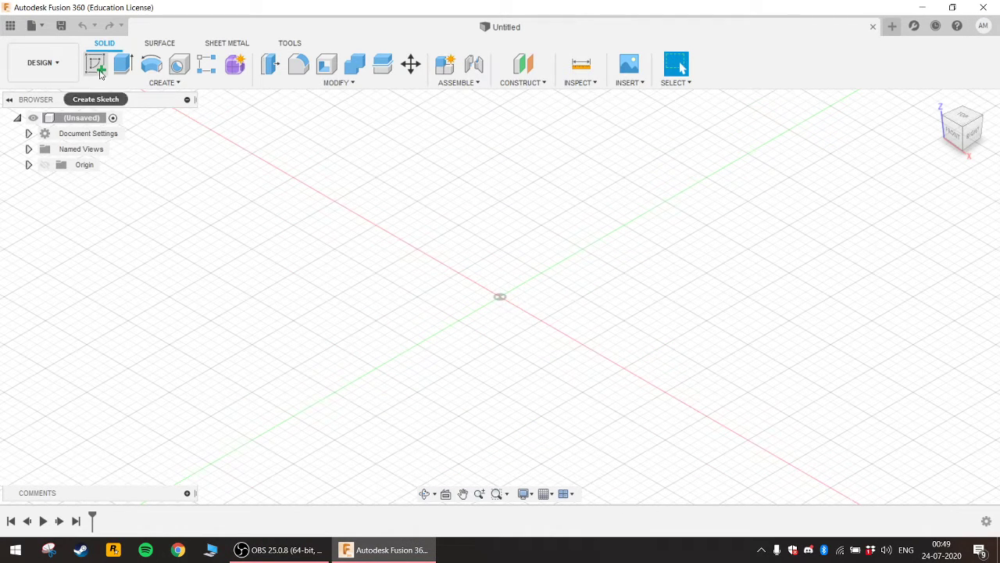
# - Draw a centre rectangle at the origin on the XY ground plane
pyautogui.click(95, 64)
pyautogui.click(565, 307)
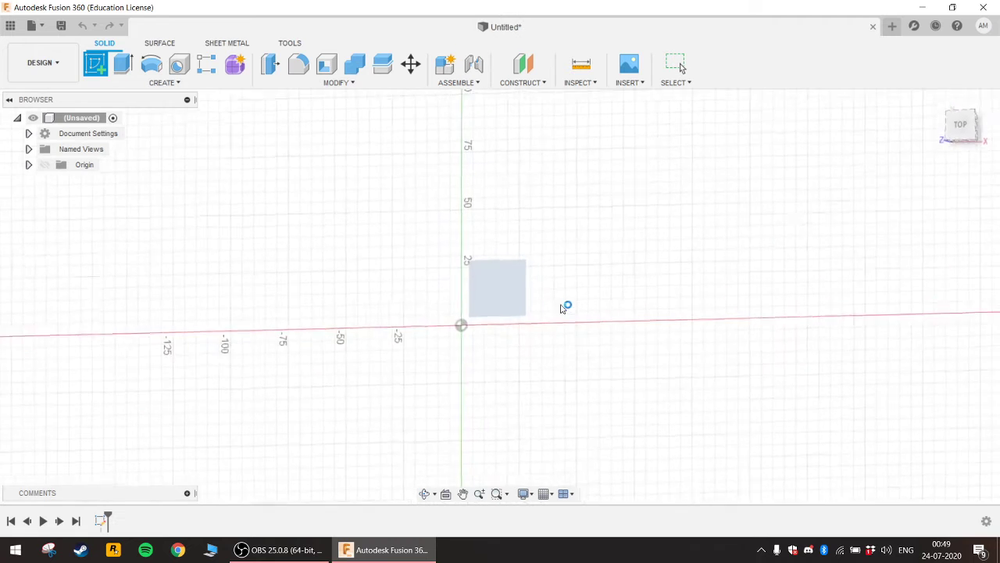
pyautogui.click(128, 82)
pyautogui.moveTo(112, 112)
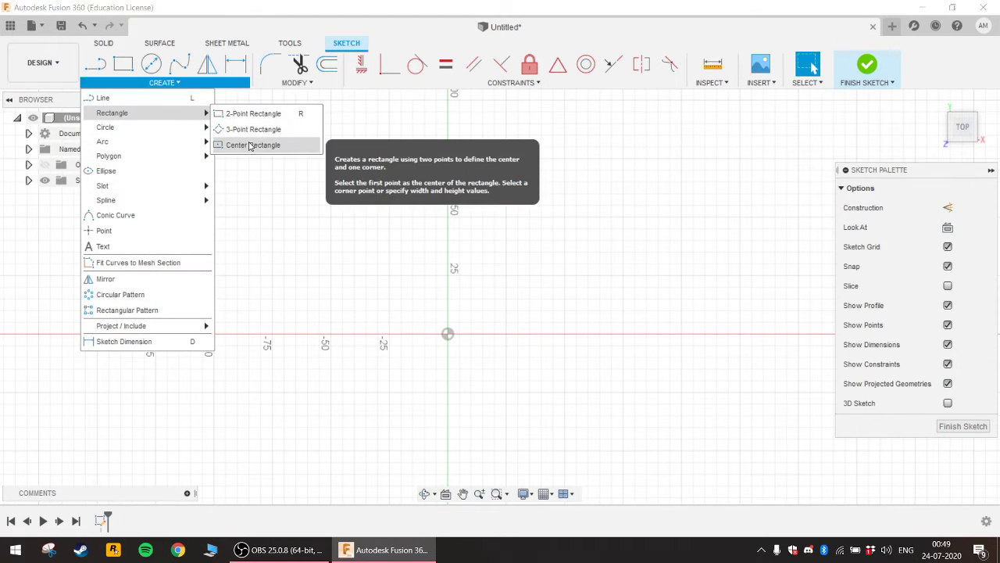
pyautogui.click(252, 144)
pyautogui.click(449, 335)
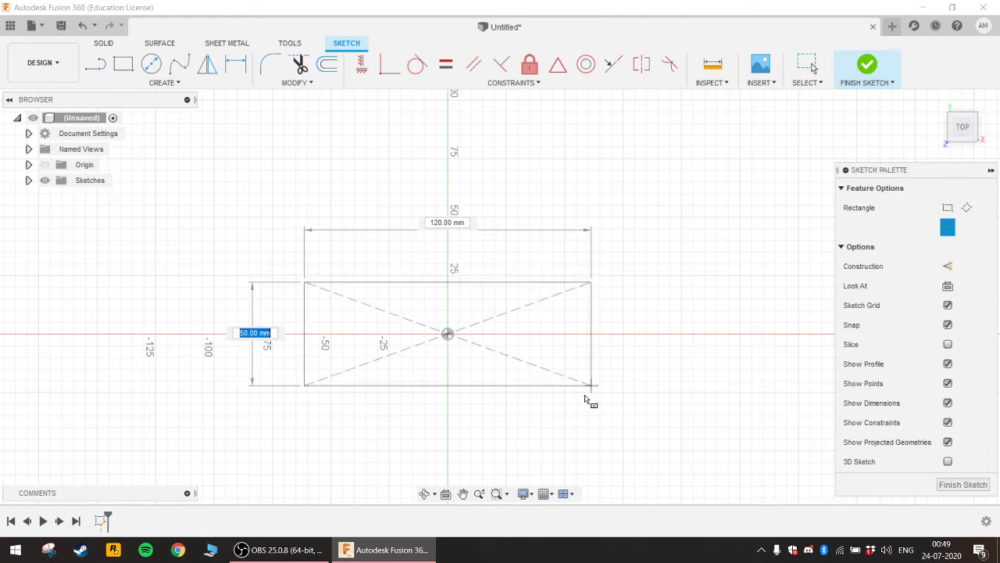
pyautogui.click(564, 393)
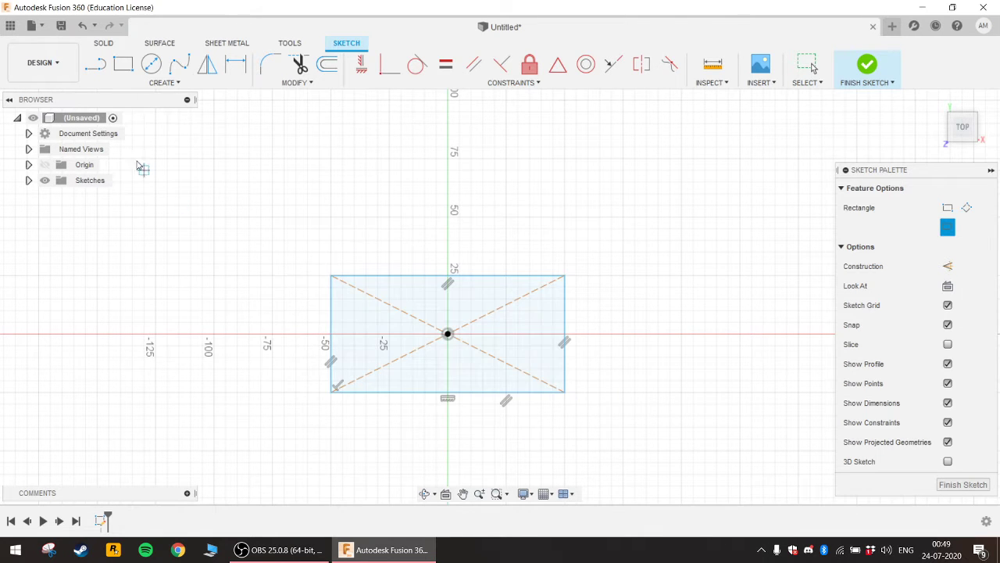
# - Dimension the rectangle to 42 mm high and 66 mm wide
pyautogui.click(167, 83)
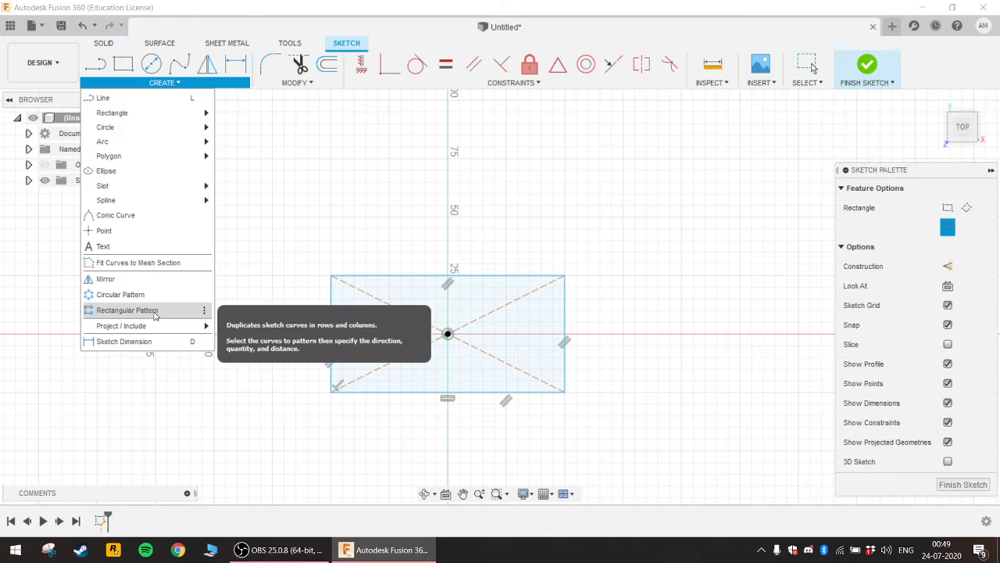
pyautogui.click(154, 344)
pyautogui.click(330, 318)
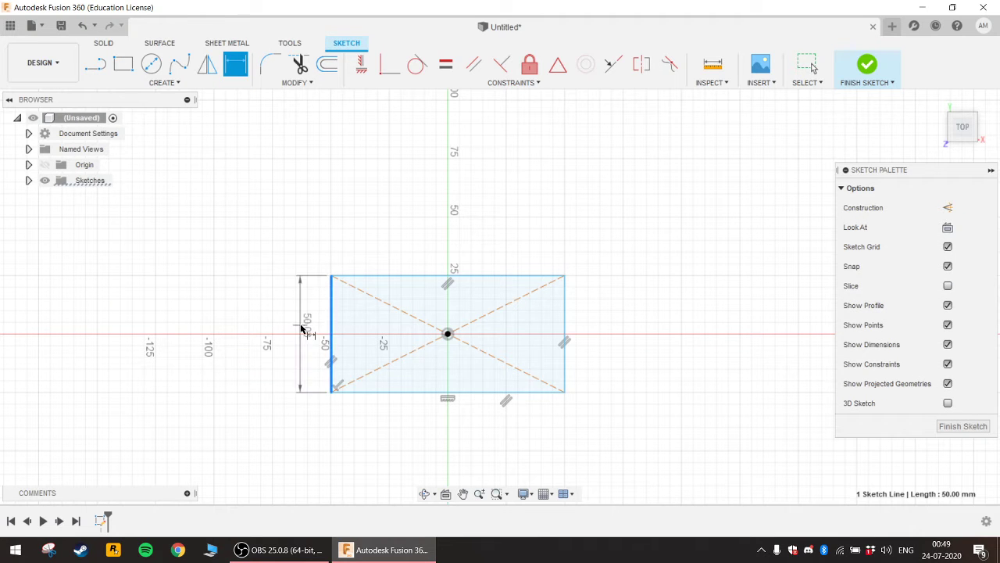
pyautogui.click(302, 353)
pyautogui.write('42')
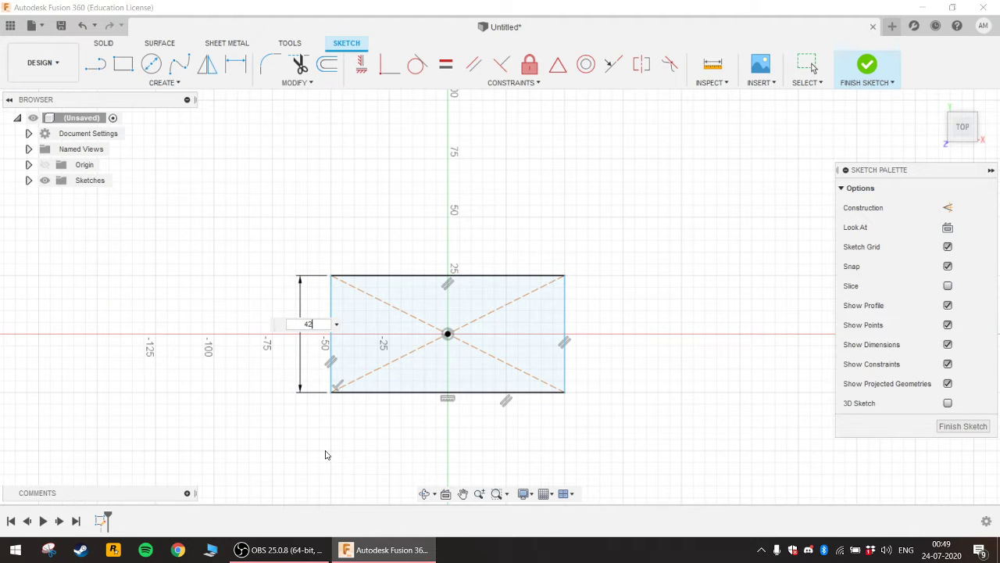
pyautogui.press('Return')
pyautogui.click(442, 382)
pyautogui.click(428, 419)
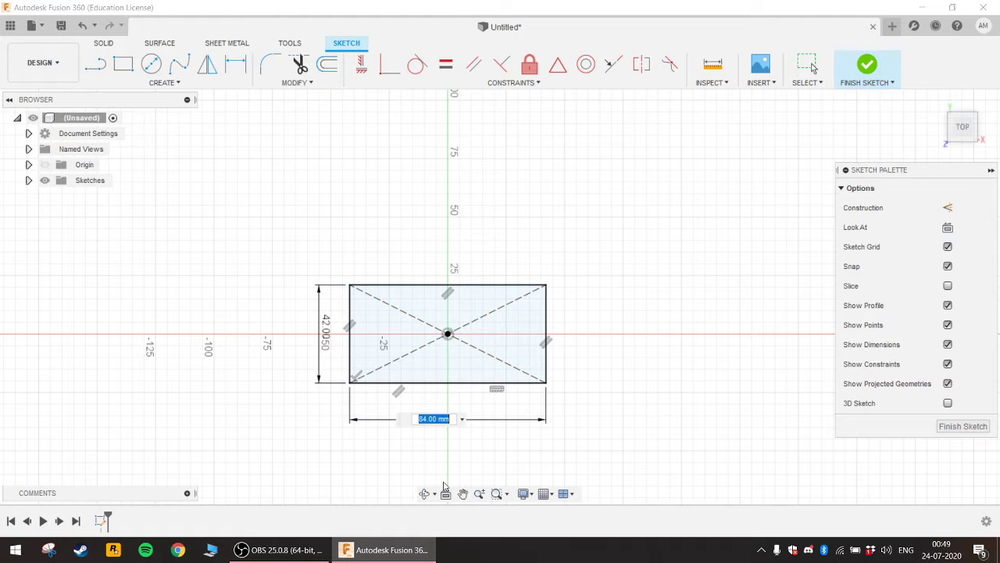
pyautogui.write('66')
pyautogui.press('Return')
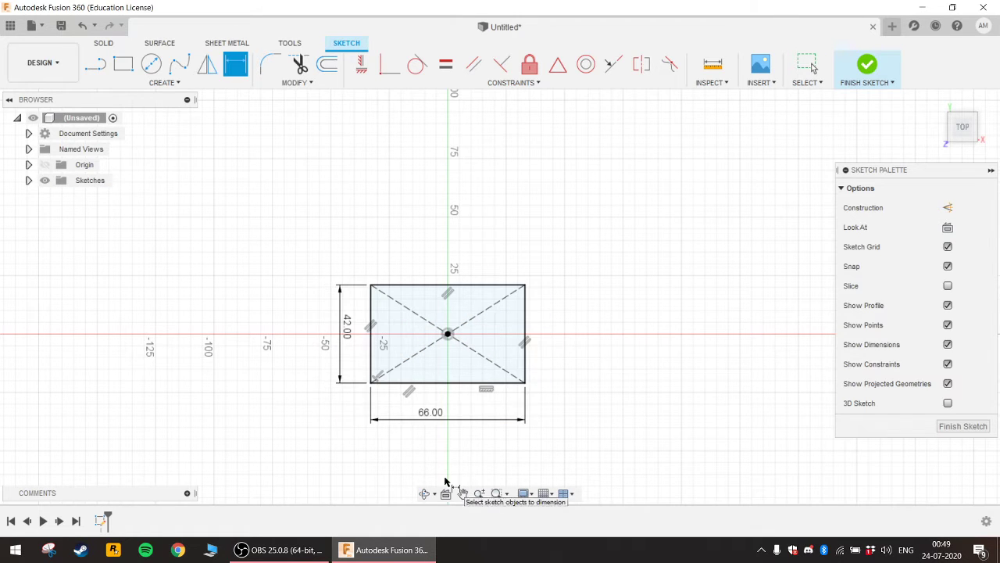
# - Finish the sketch and extrude the rectangle 12 mm into a solid plate
pyautogui.click(843, 63)
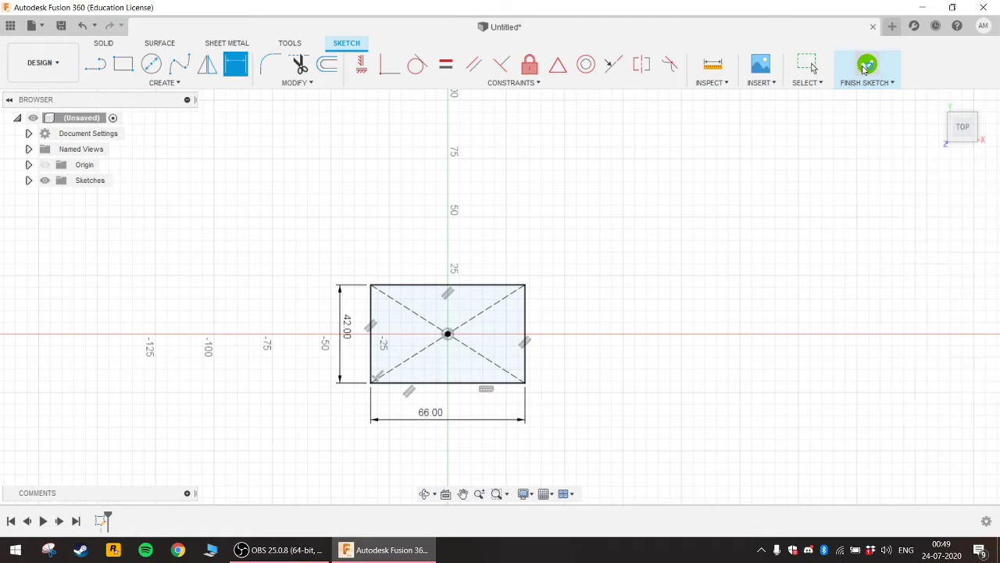
pyautogui.click(118, 66)
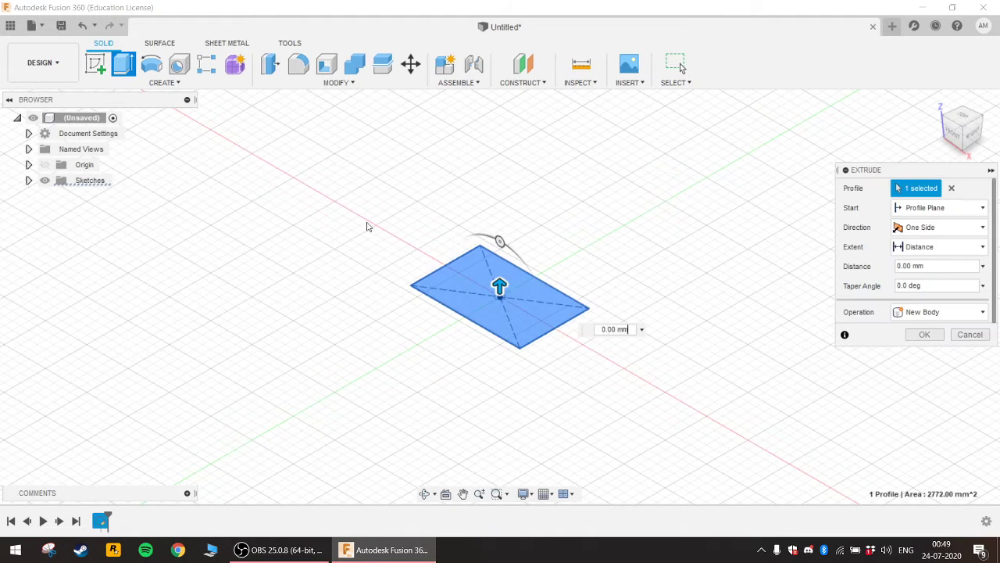
pyautogui.click(547, 324)
pyautogui.click(547, 324)
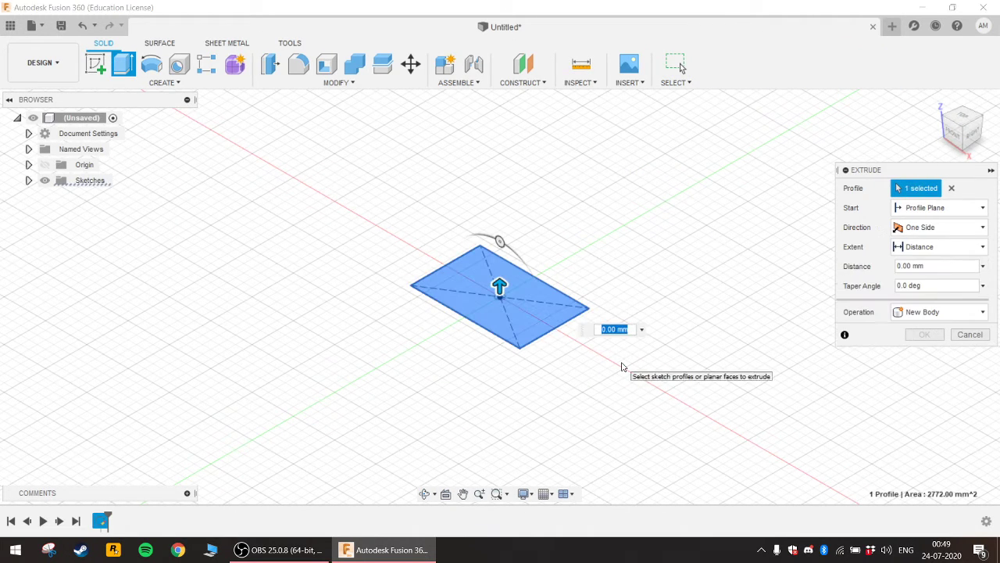
pyautogui.write('12')
pyautogui.press('Return')
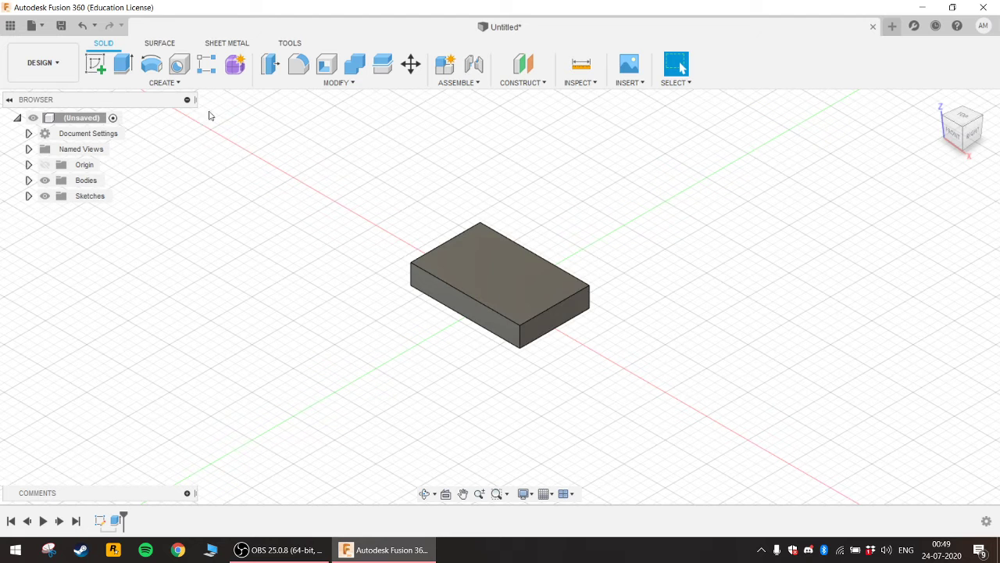
# - Sketch a rectangular strip across the left end of the plate's top face
pyautogui.click(101, 66)
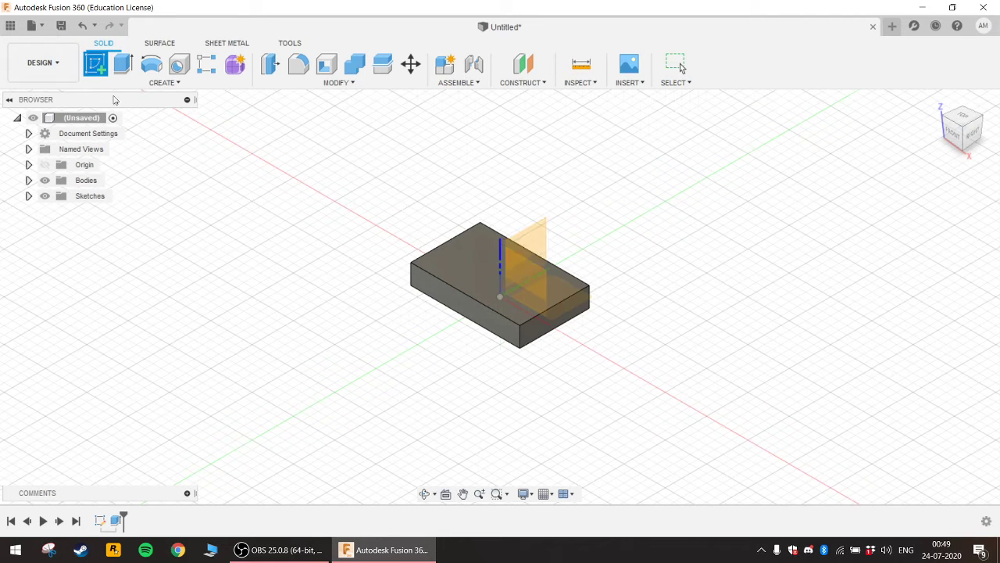
pyautogui.click(478, 270)
pyautogui.click(122, 69)
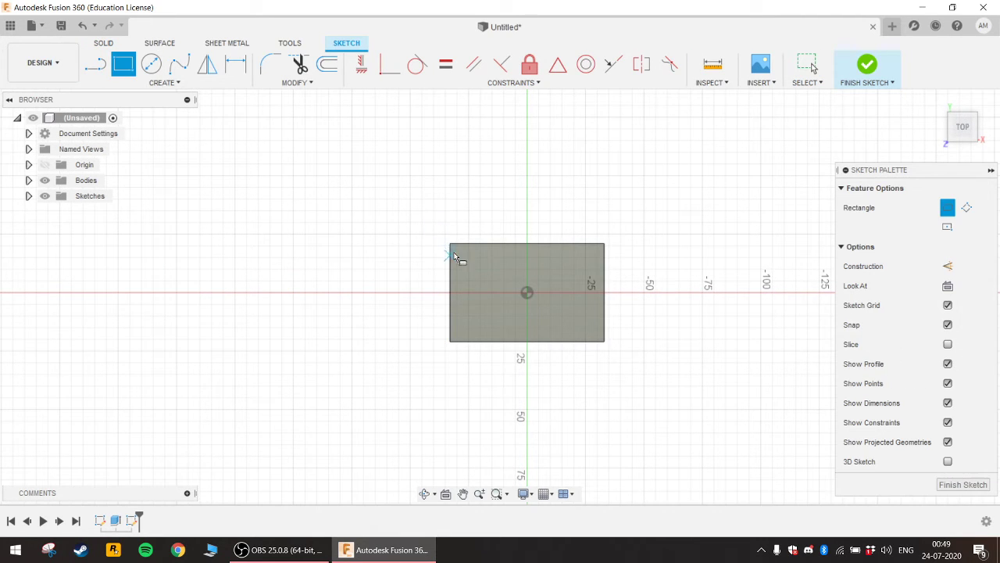
pyautogui.click(450, 244)
pyautogui.click(491, 342)
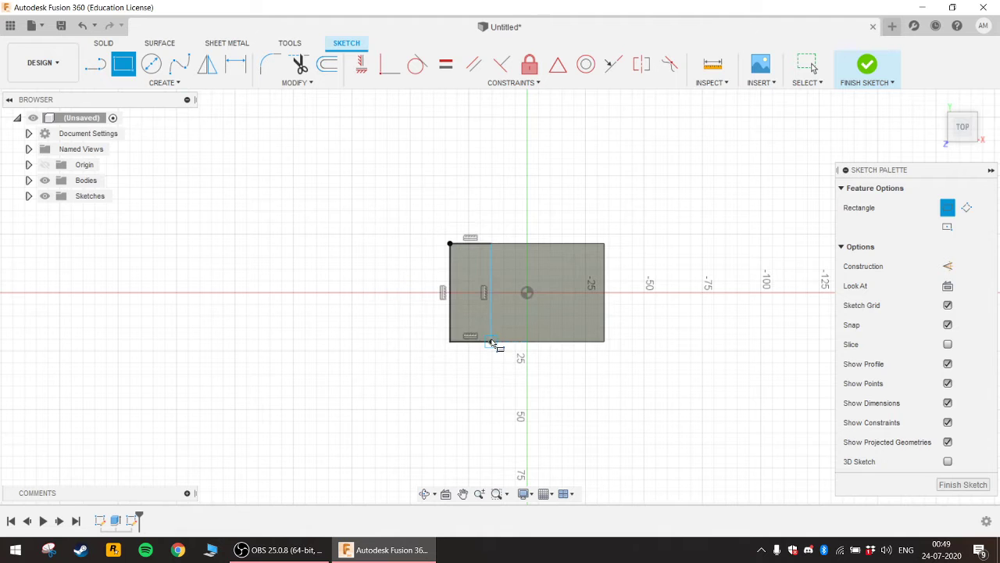
# - Dimension the strip 12 mm wide and finish the sketch
pyautogui.click(164, 83)
pyautogui.click(117, 341)
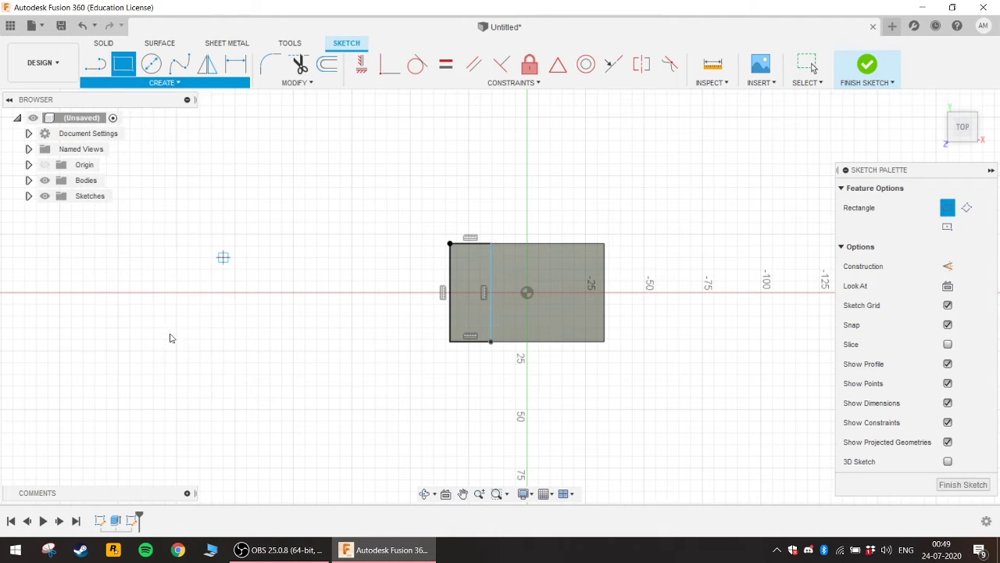
pyautogui.click(165, 83)
pyautogui.click(117, 342)
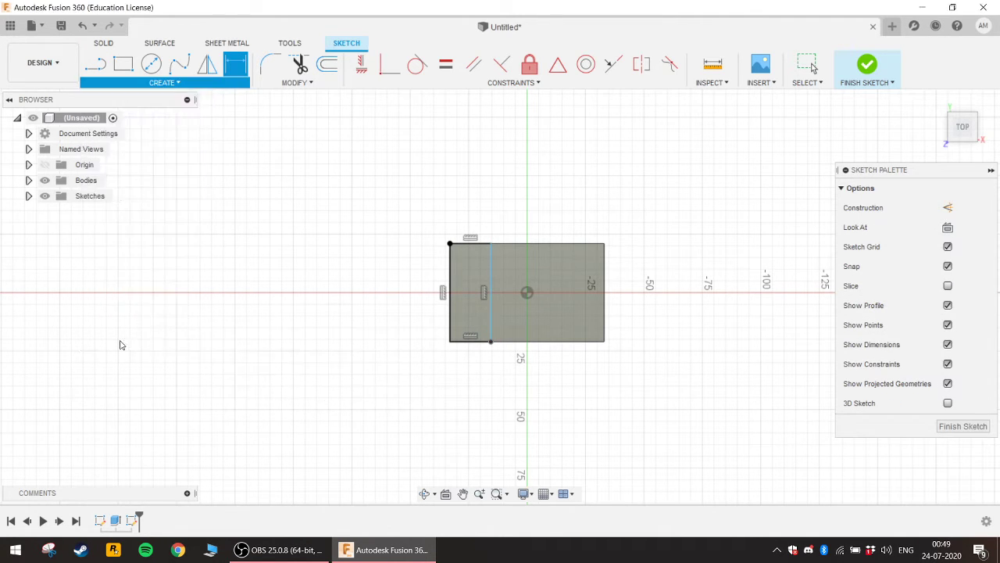
pyautogui.click(465, 342)
pyautogui.click(473, 368)
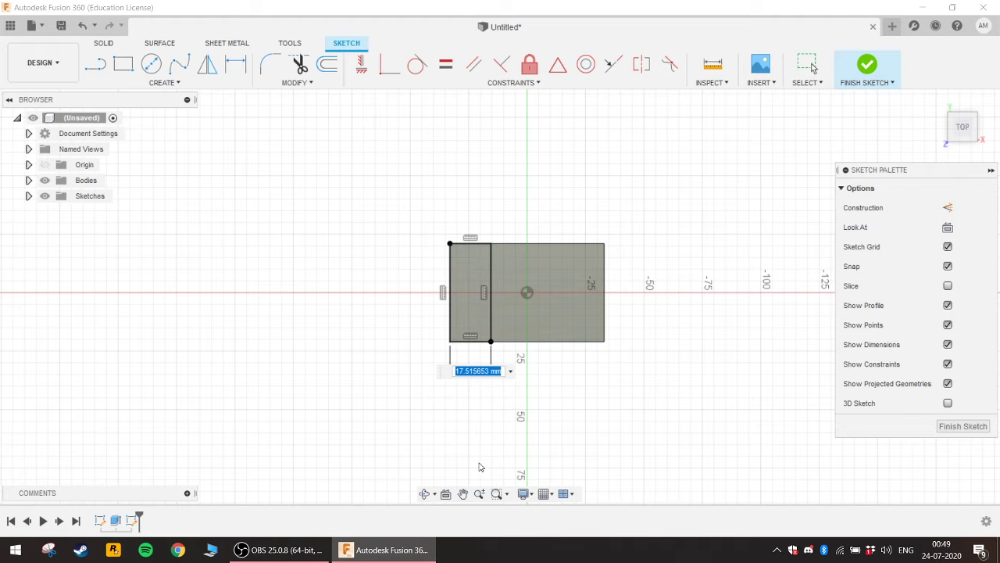
pyautogui.write('12')
pyautogui.press('Return')
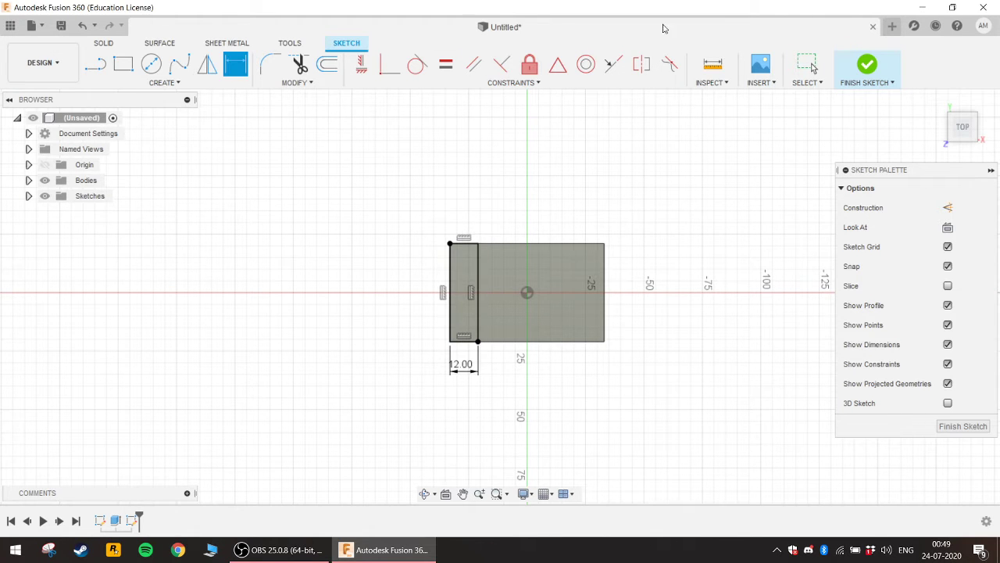
pyautogui.click(869, 64)
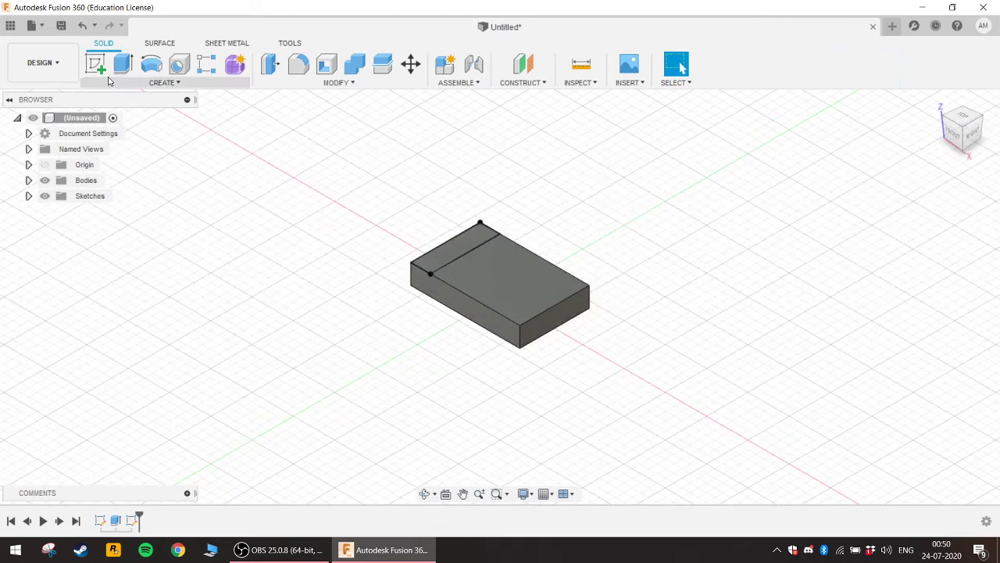
# - Extrude the strip upward by 60-12 mm to form the upright wall
pyautogui.click(132, 63)
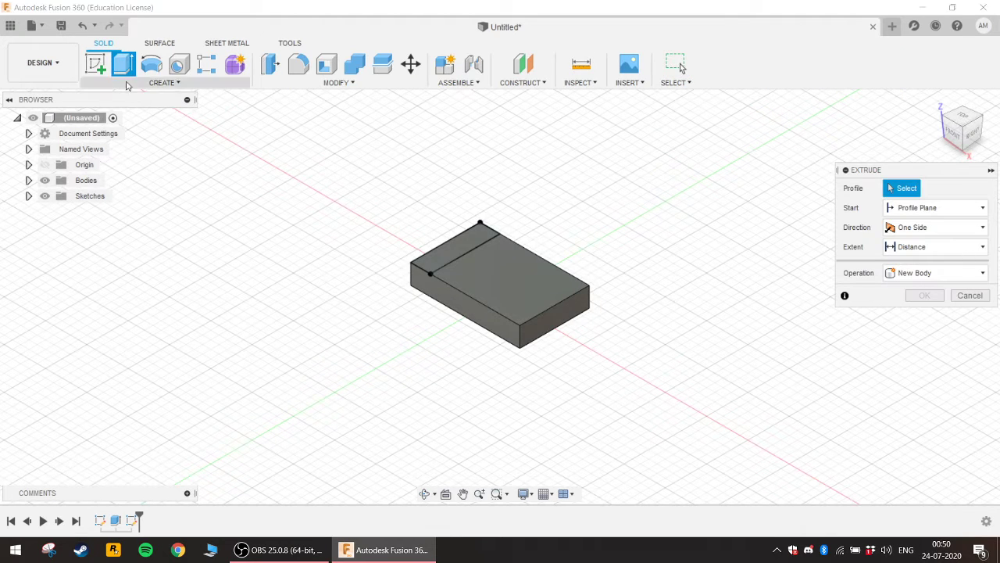
pyautogui.click(472, 237)
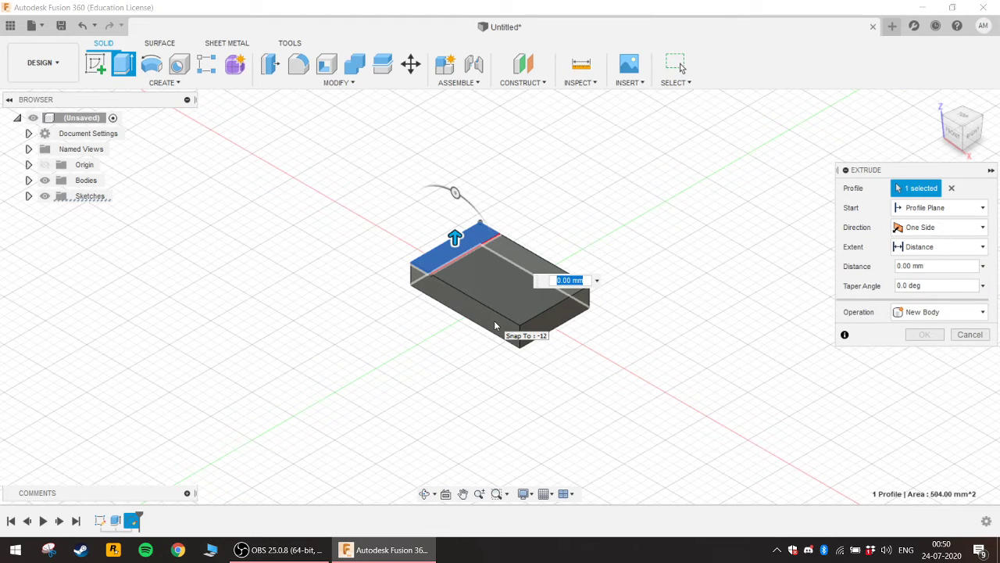
pyautogui.write('60-12')
pyautogui.press('Return')
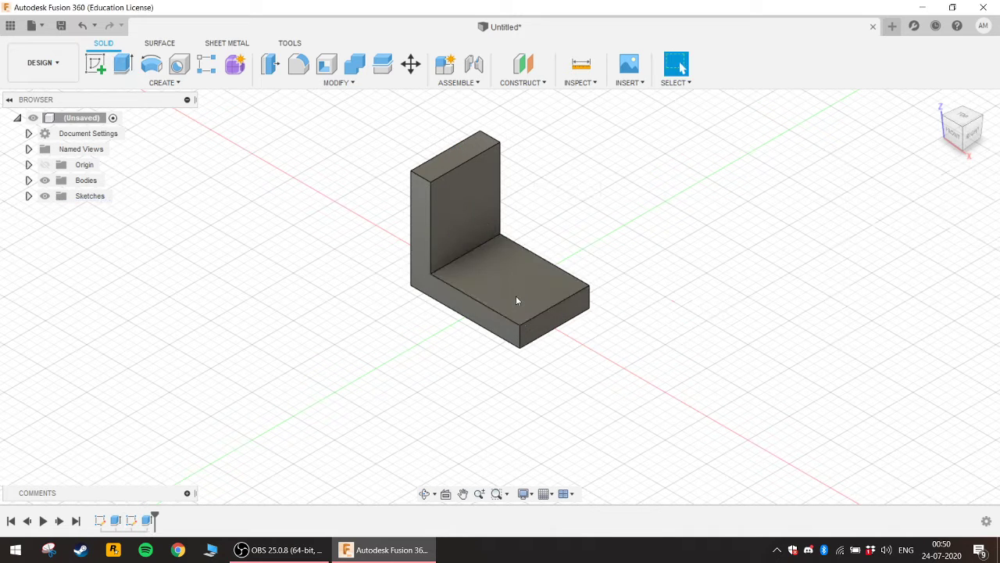
# - Fillet the upright's two top edges by 10 mm, then begin a new sketch
pyautogui.click(351, 86)
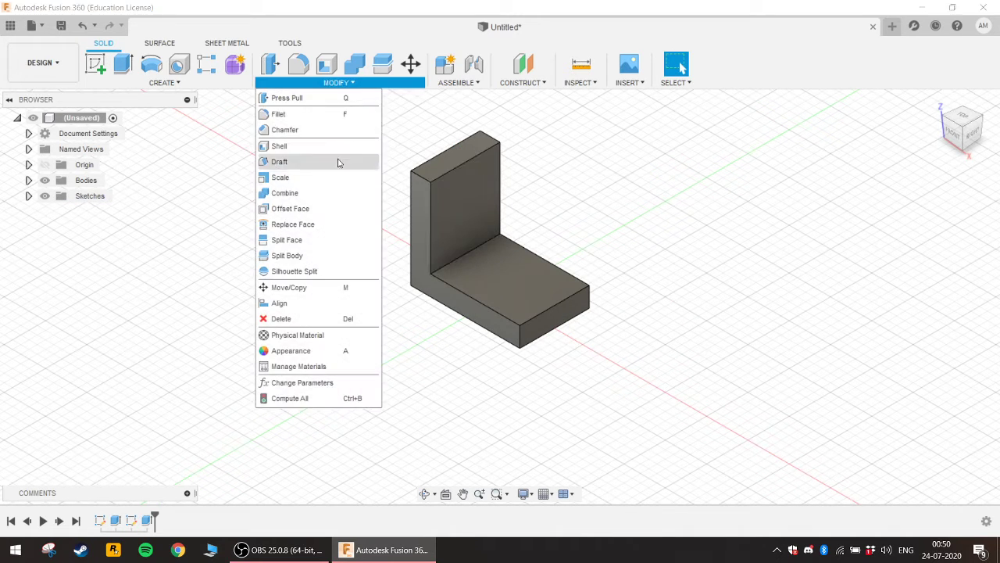
pyautogui.click(338, 118)
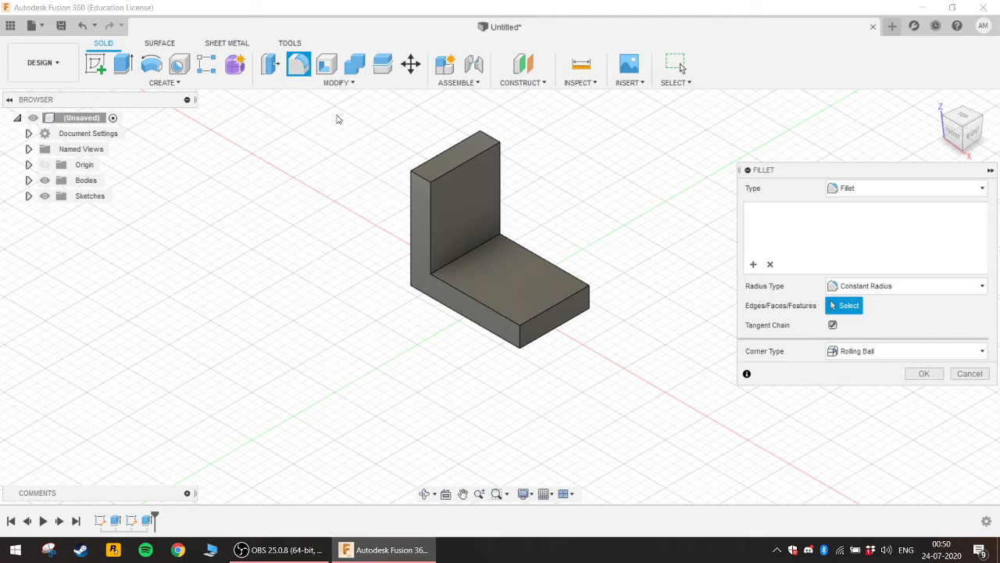
pyautogui.click(482, 154)
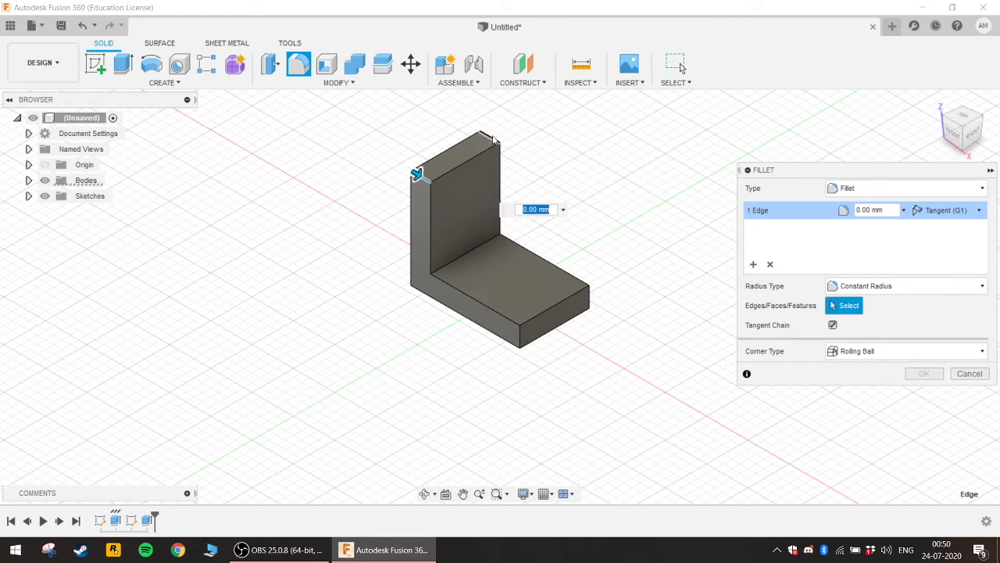
pyautogui.click(493, 139)
pyautogui.write('10')
pyautogui.press('Return')
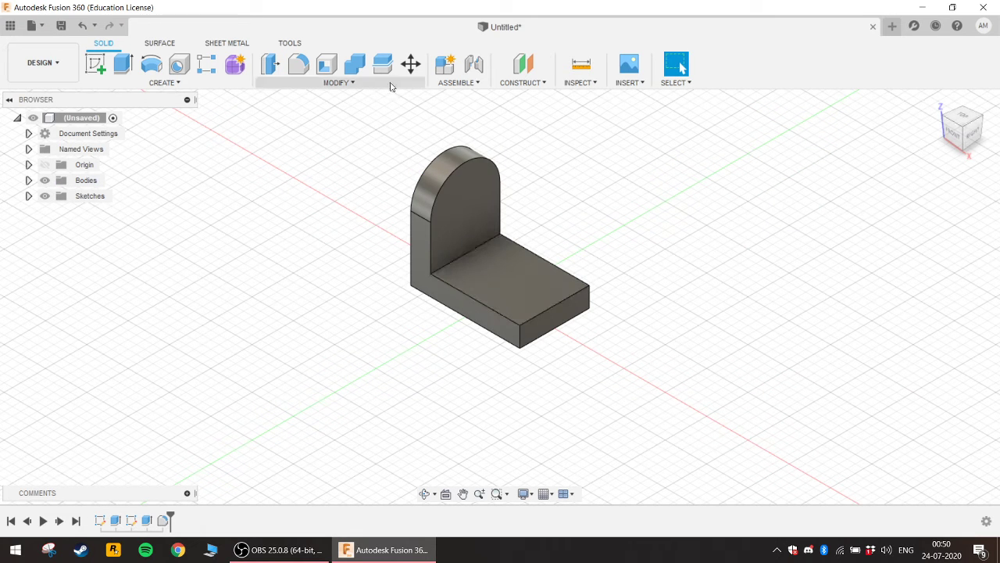
pyautogui.click(97, 71)
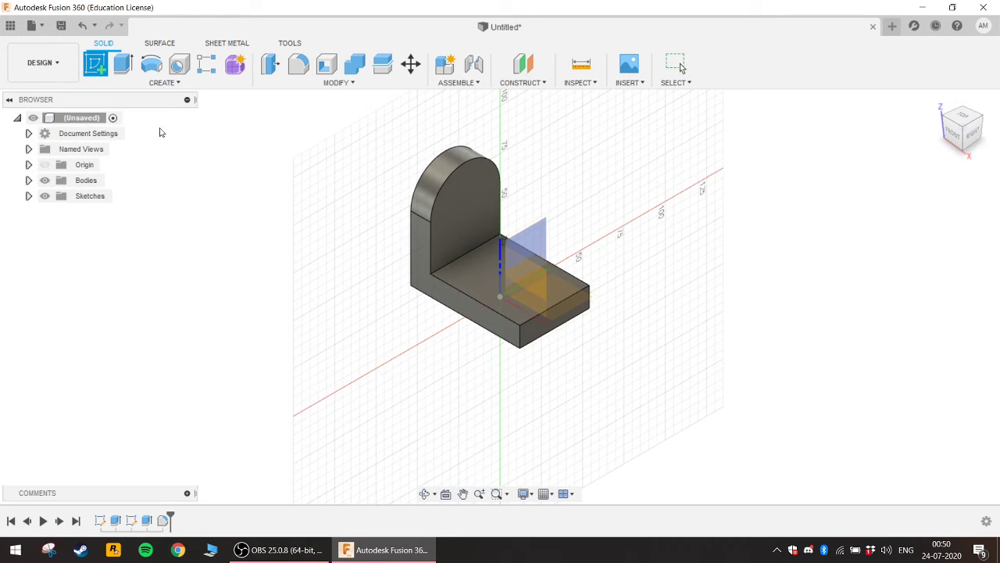
# - On the XZ front plane, draw a line along the base top to the L's inner corner
pyautogui.click(528, 279)
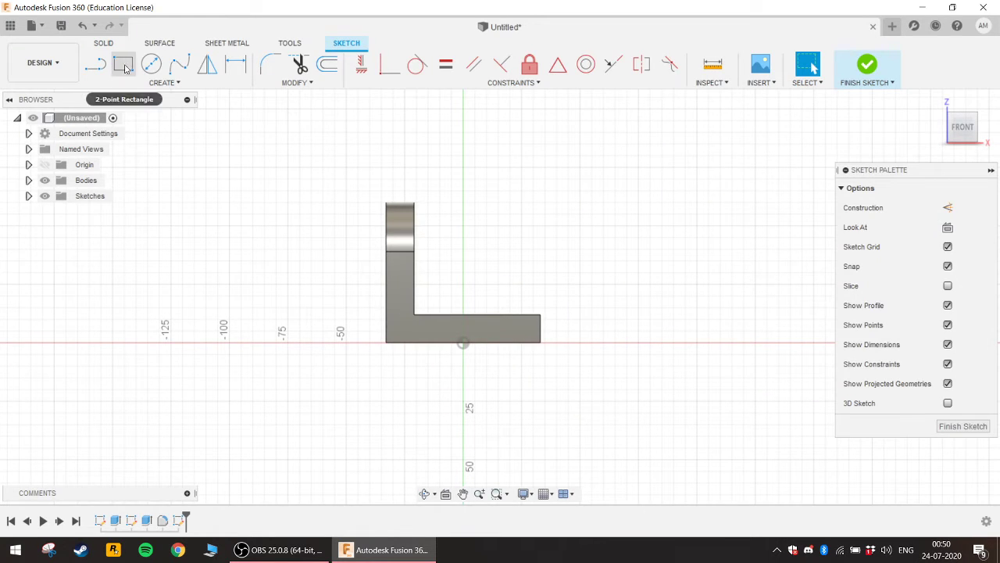
pyautogui.scroll(3, 407, 236)
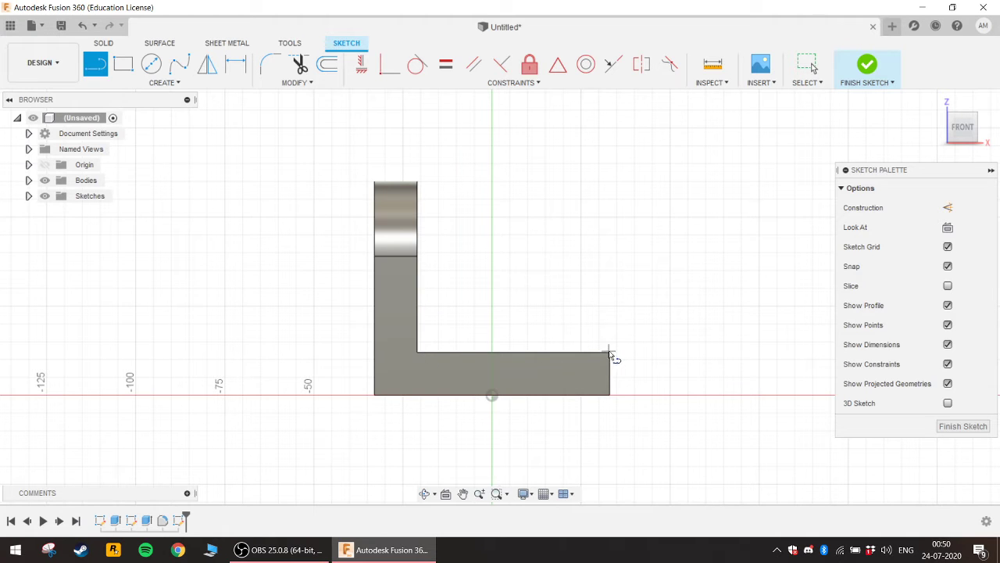
pyautogui.scroll(4, 614, 358)
pyautogui.scroll(2, 598, 368)
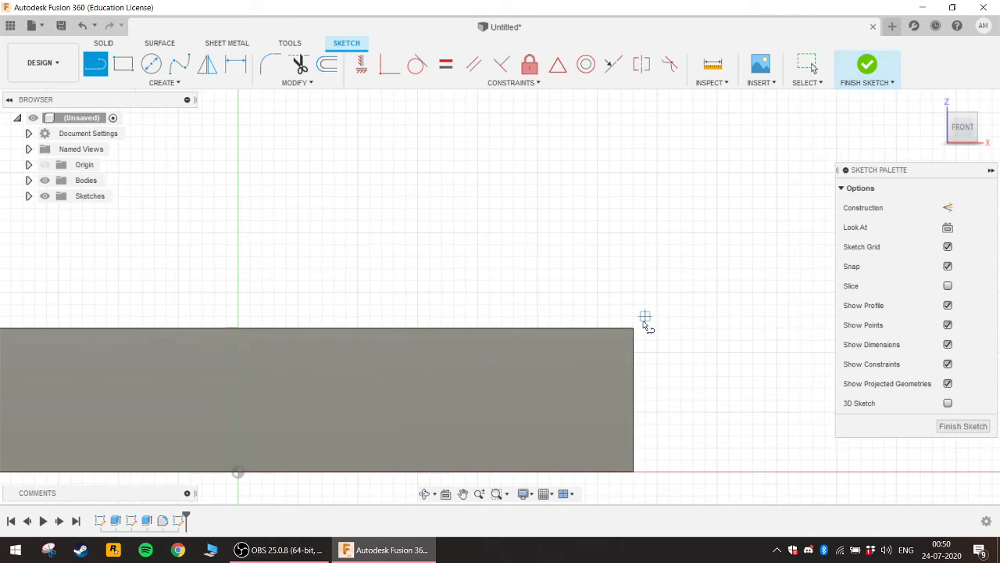
pyautogui.moveTo(633, 332); pyautogui.dragTo(202, 330)
pyautogui.scroll(-2, 412, 337)
pyautogui.scroll(-2, 335, 319)
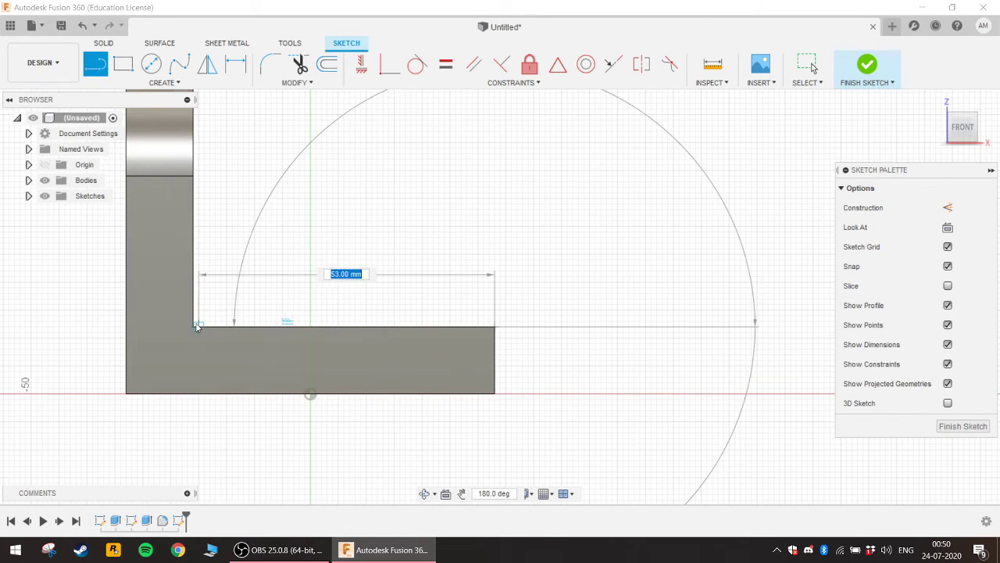
pyautogui.scroll(5, 197, 326)
pyautogui.moveTo(197, 327)
pyautogui.mouseDown()
pyautogui.moveTo(204, 315)
pyautogui.moveTo(203, 346)
pyautogui.moveTo(229, 258)
pyautogui.mouseUp()
# - Continue the line 43 mm up the upright's inner face and stop drawing
pyautogui.scroll(-4, 203, 346)
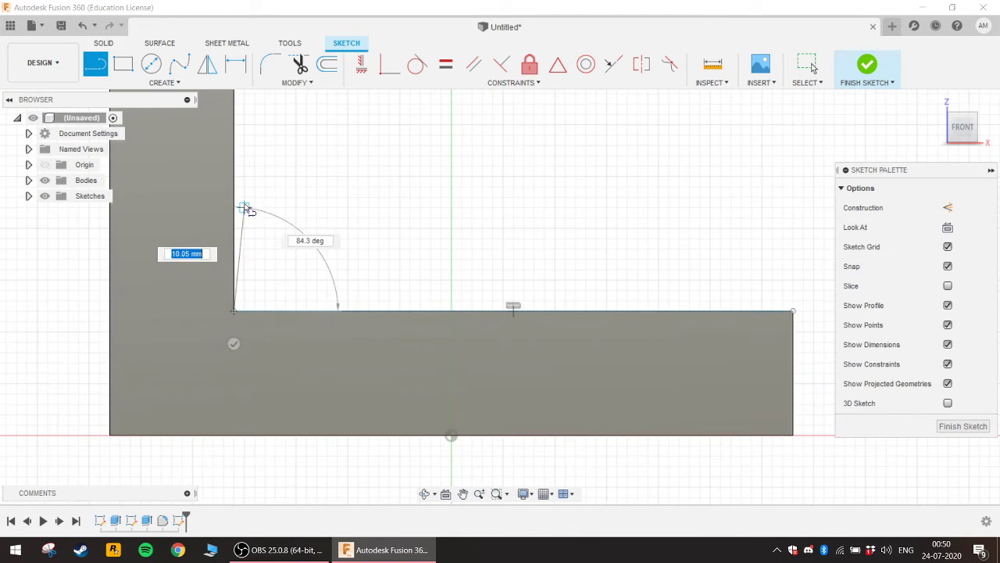
pyautogui.scroll(-2, 245, 207)
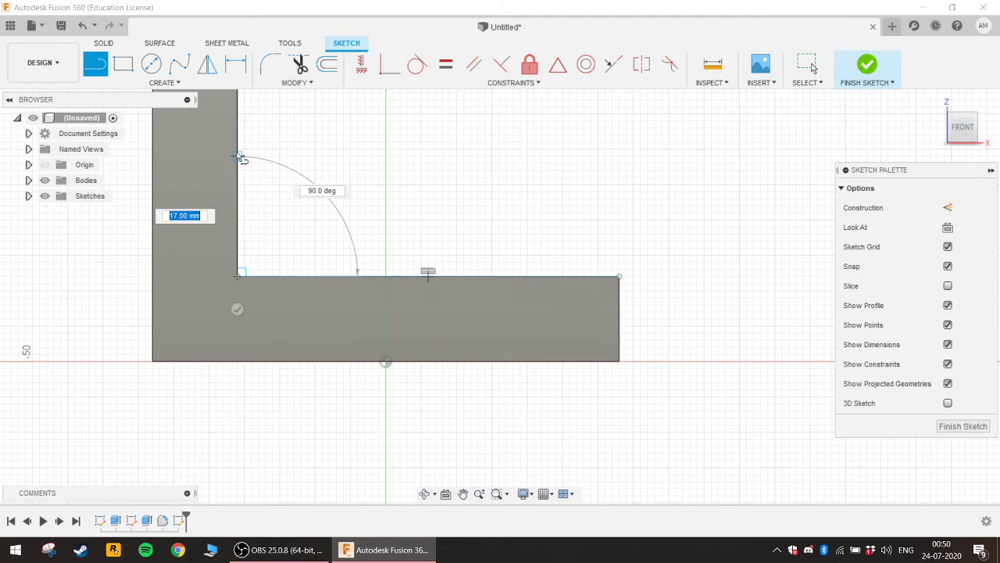
pyautogui.scroll(-2, 241, 141)
pyautogui.scroll(-1, 242, 133)
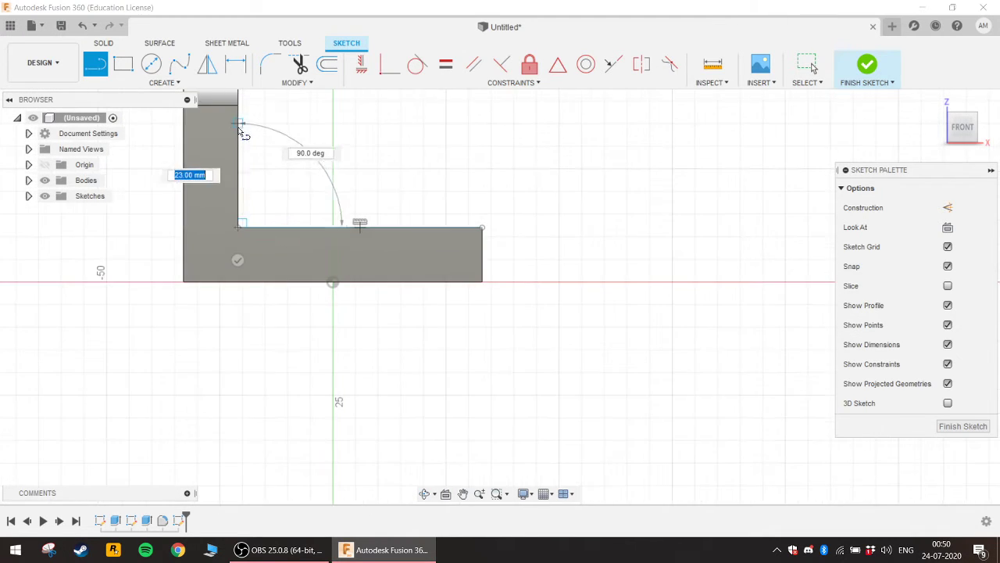
pyautogui.scroll(-2, 240, 117)
pyautogui.scroll(-2, 238, 97)
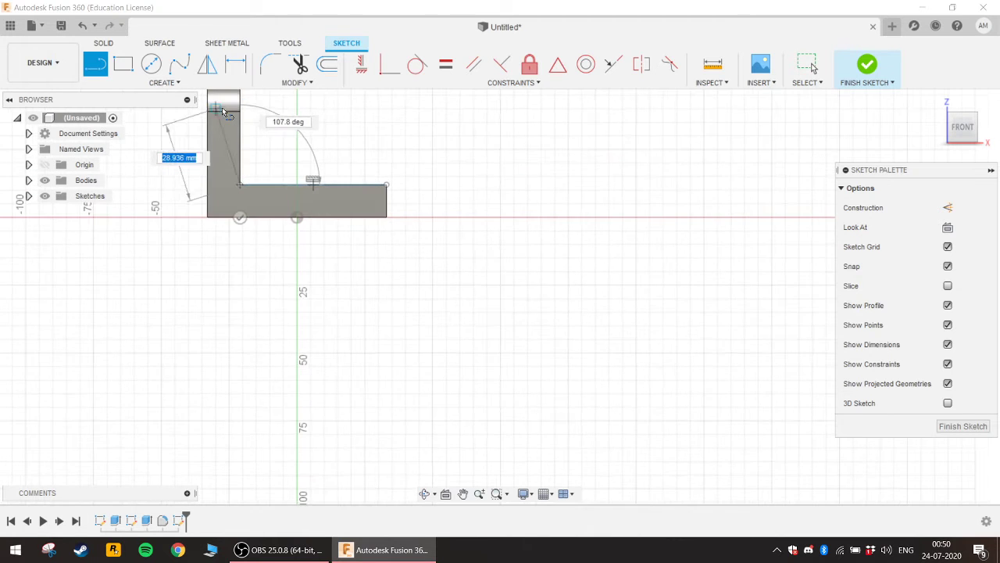
pyautogui.scroll(3, 239, 110)
pyautogui.moveTo(236, 116); pyautogui.dragTo(242, 256, button='middle')
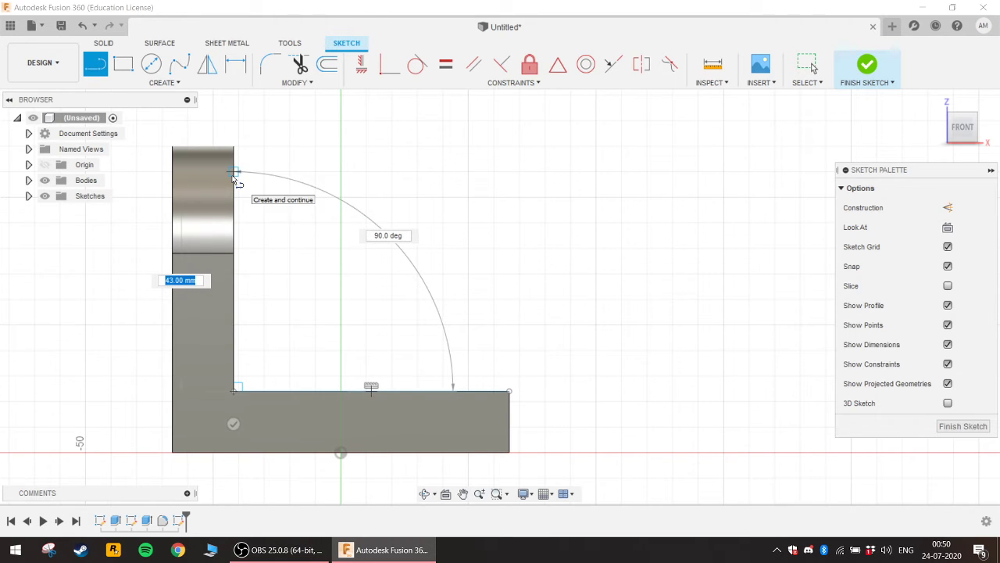
pyautogui.click(237, 179)
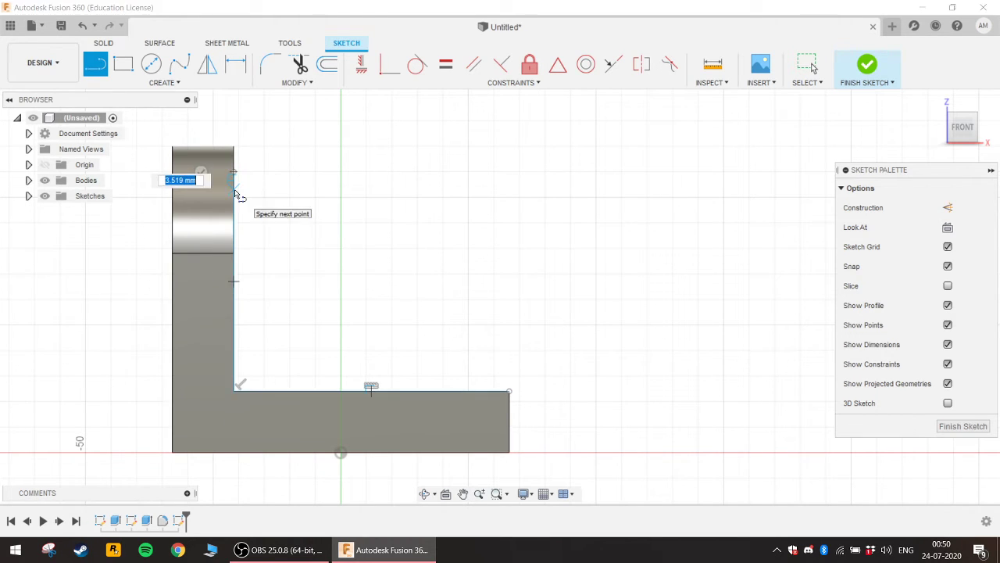
pyautogui.press('Escape')
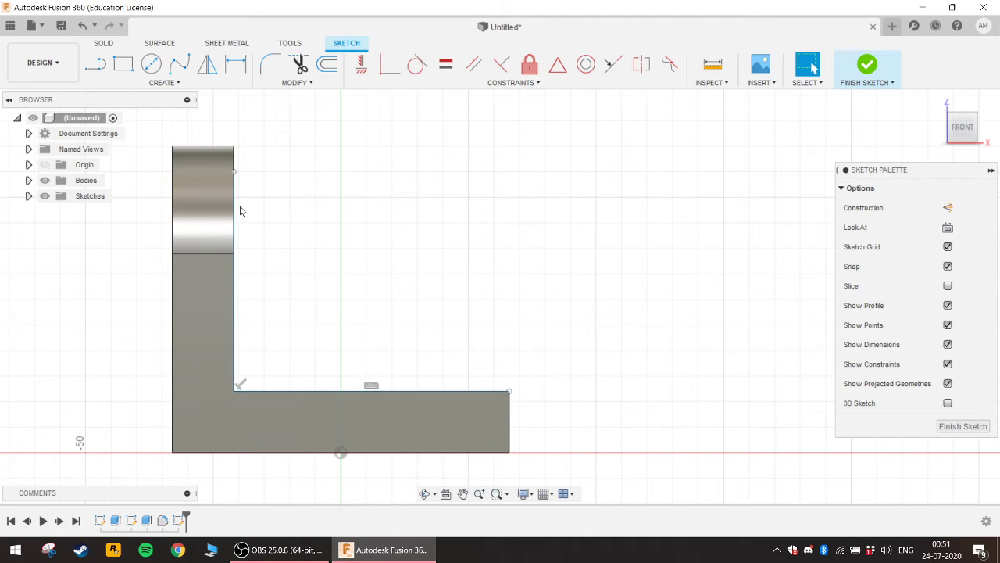
pyautogui.doubleClick(233, 212)
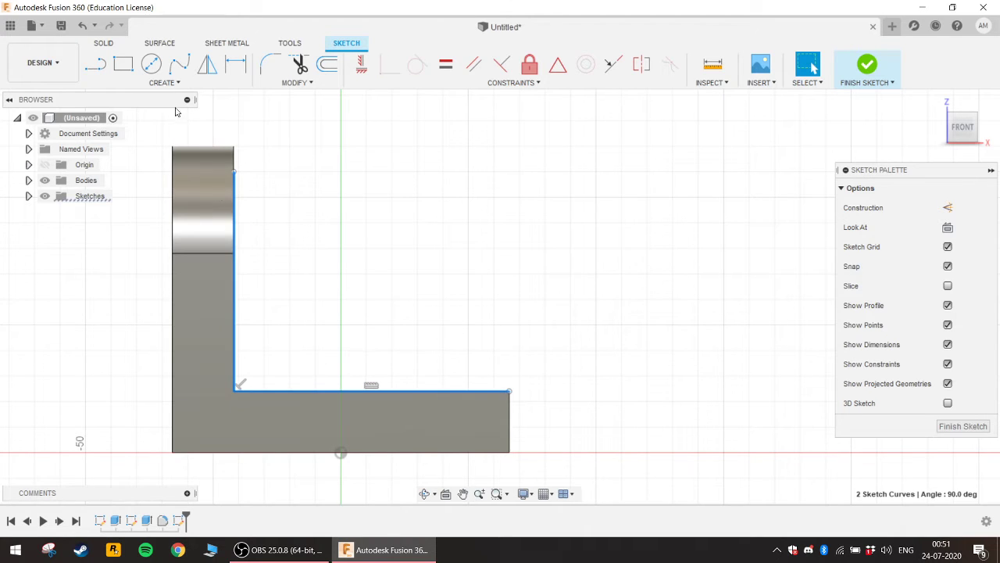
pyautogui.click(178, 83)
pyautogui.moveTo(121, 325)
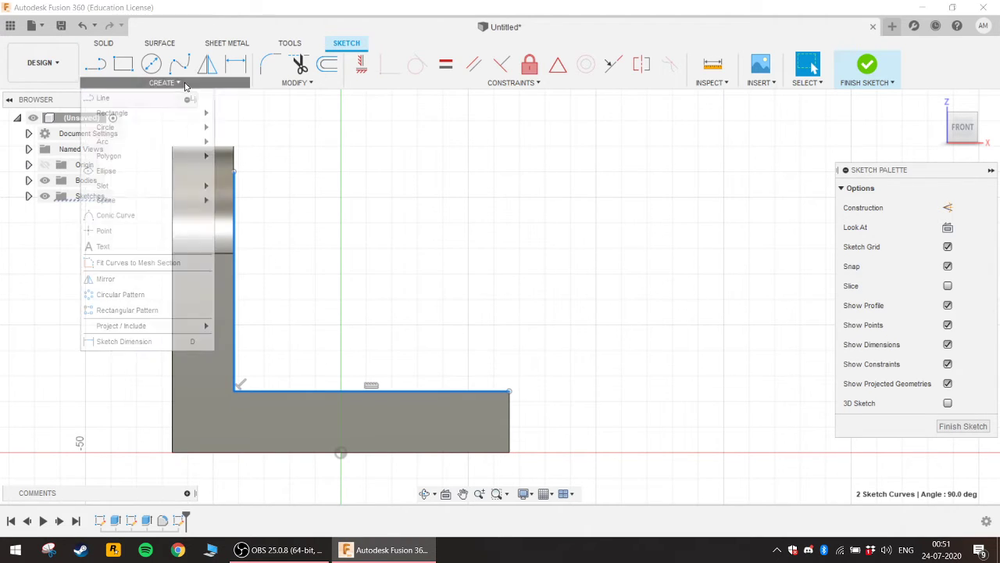
# - Dimension the vertical line to 42 mm
pyautogui.click(155, 341)
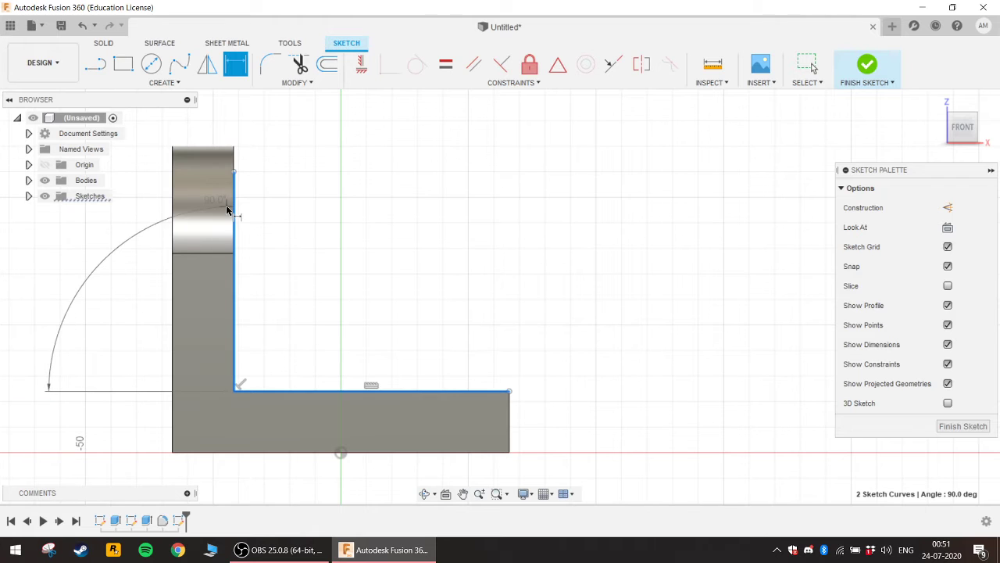
pyautogui.press('Escape')
pyautogui.click(164, 82)
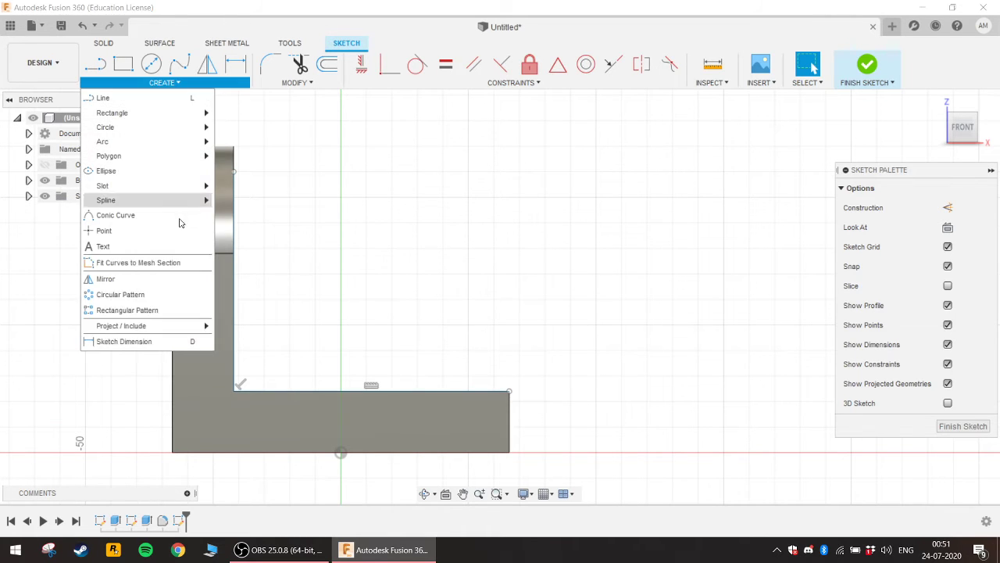
pyautogui.click(145, 341)
pyautogui.click(232, 237)
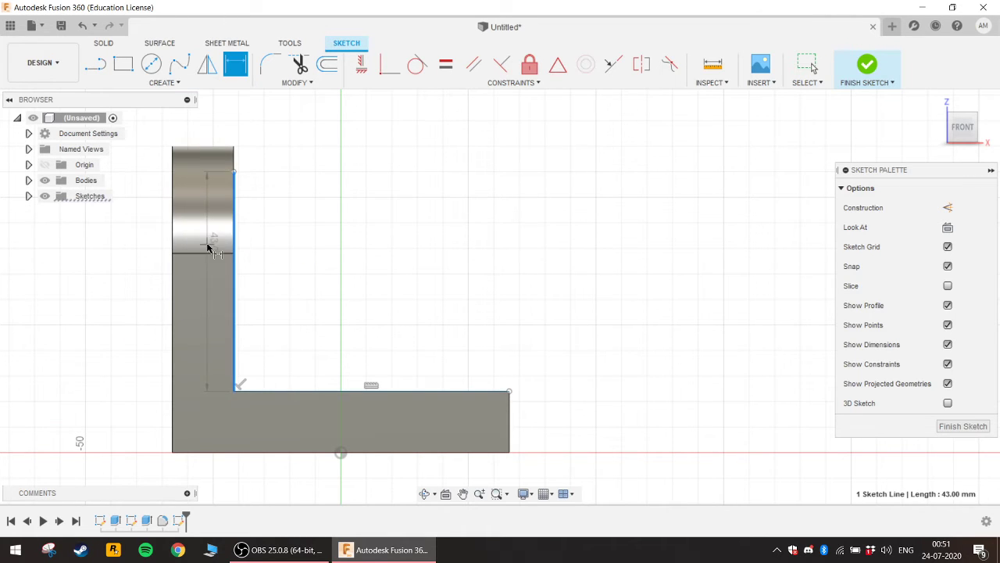
pyautogui.click(208, 245)
pyautogui.write('42')
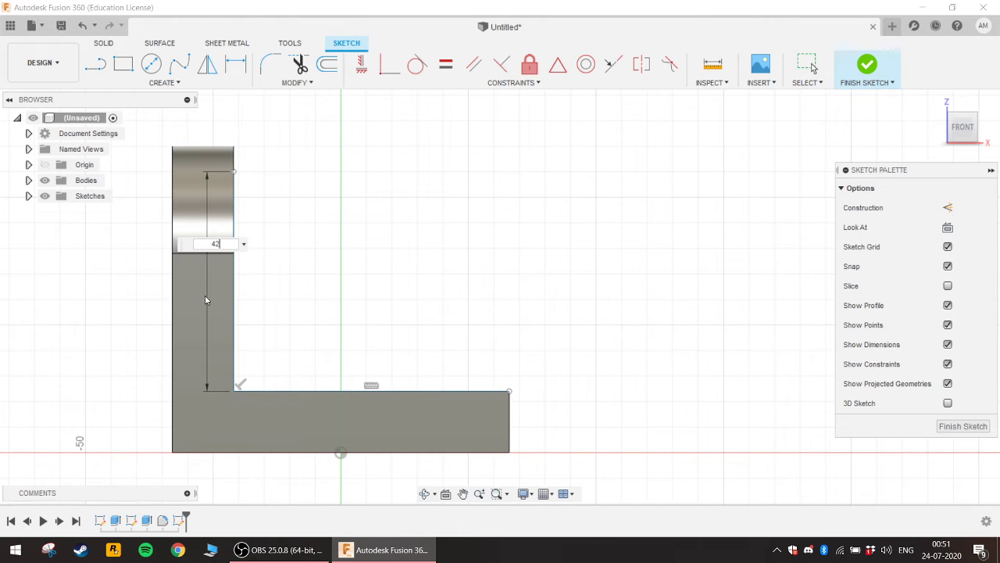
pyautogui.press('Return')
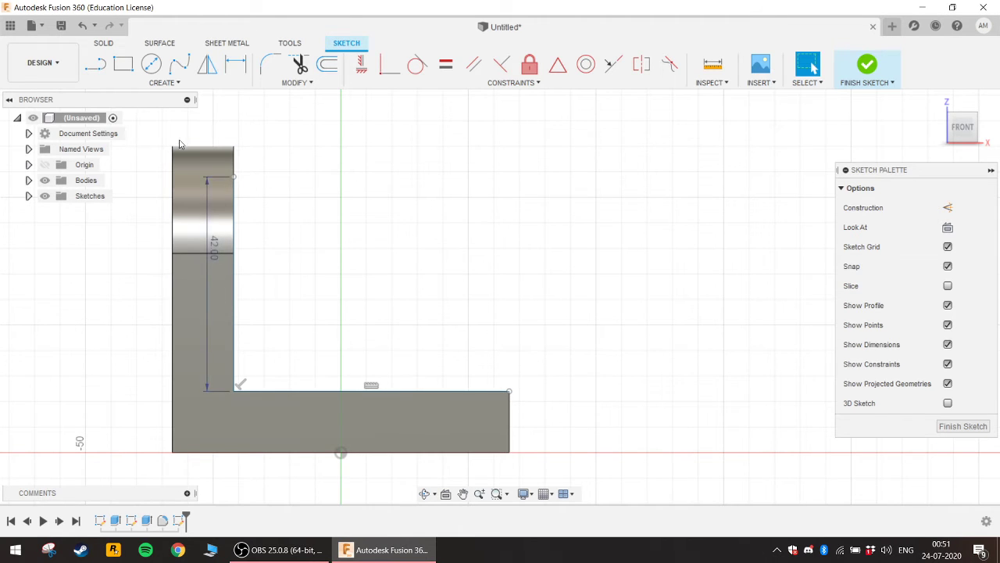
# - Draw a diagonal from the vertical line's top to the base's outer corner and finish the sketch
pyautogui.click(95, 64)
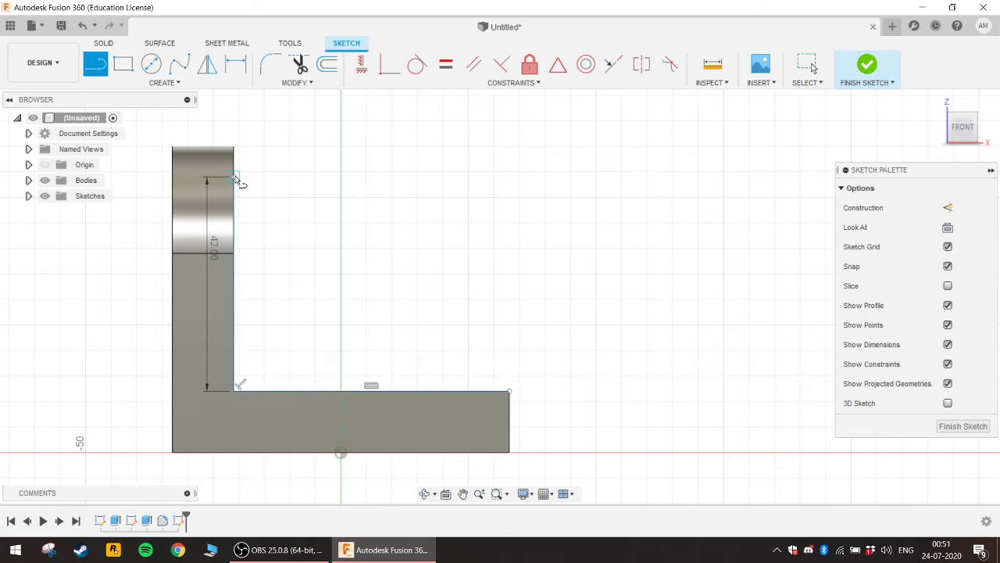
pyautogui.click(235, 178)
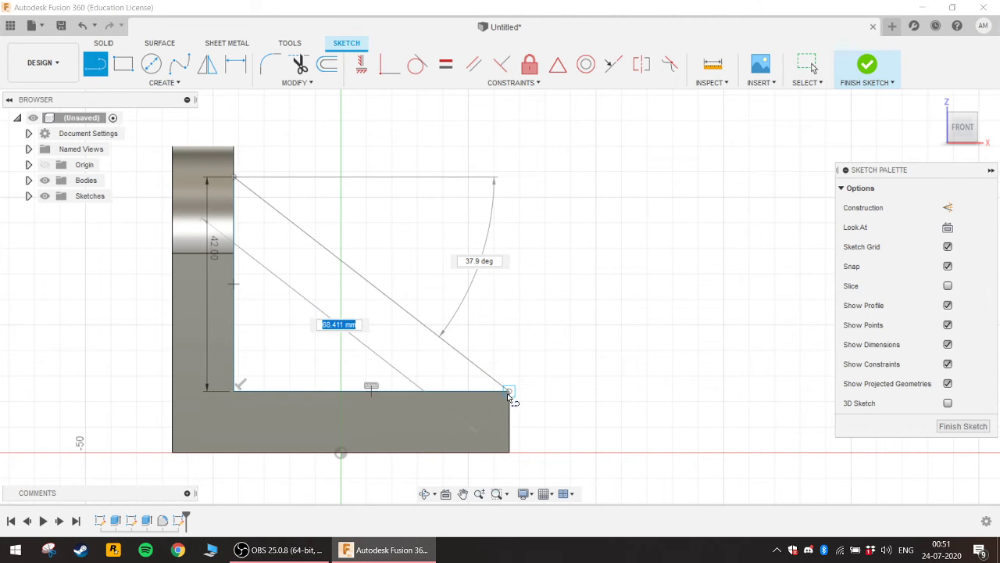
pyautogui.click(508, 392)
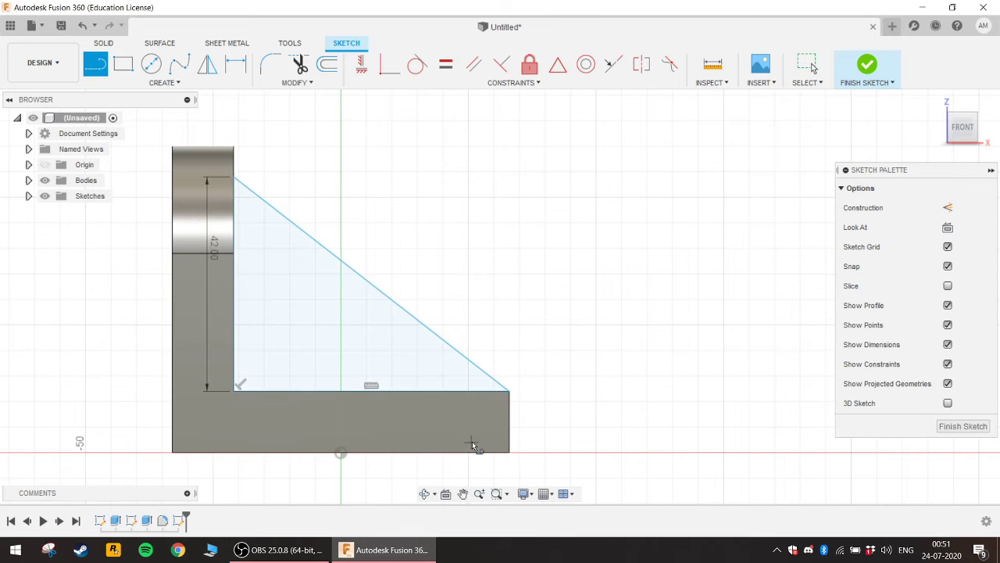
pyautogui.press('Escape')
pyautogui.scroll(5, 521, 400)
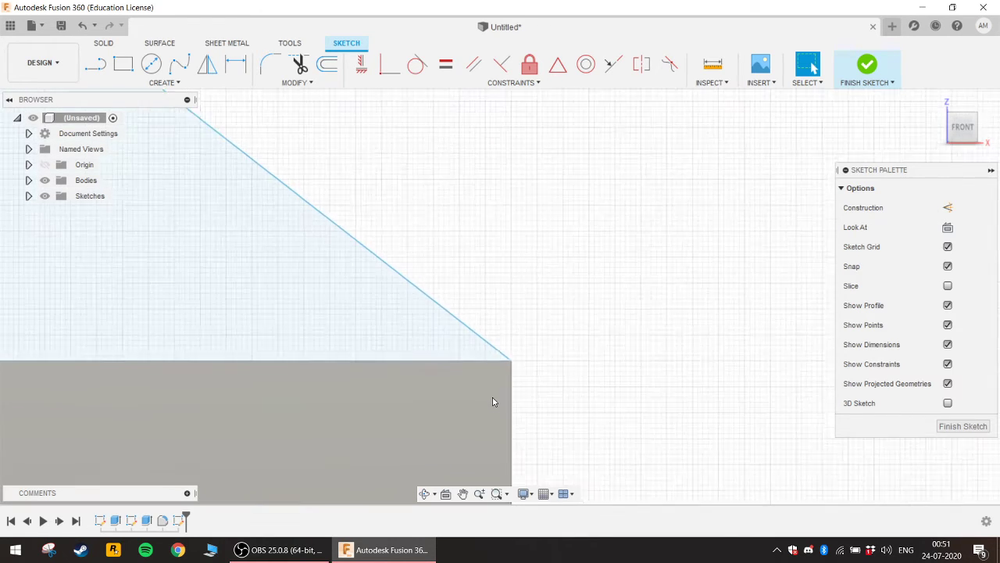
pyautogui.scroll(-2, 489, 386)
pyautogui.scroll(-2, 299, 317)
pyautogui.scroll(-1, 299, 317)
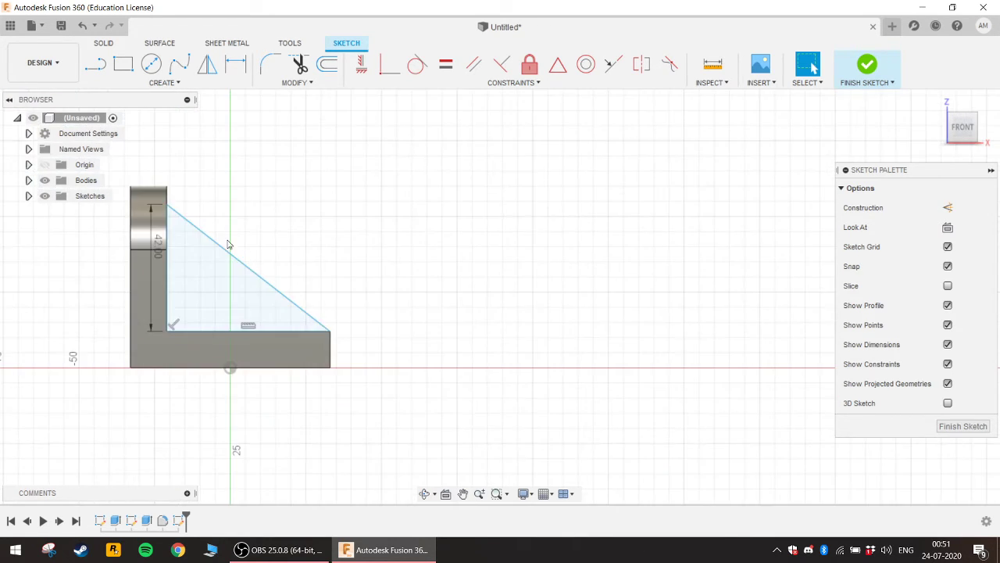
pyautogui.scroll(3, 147, 226)
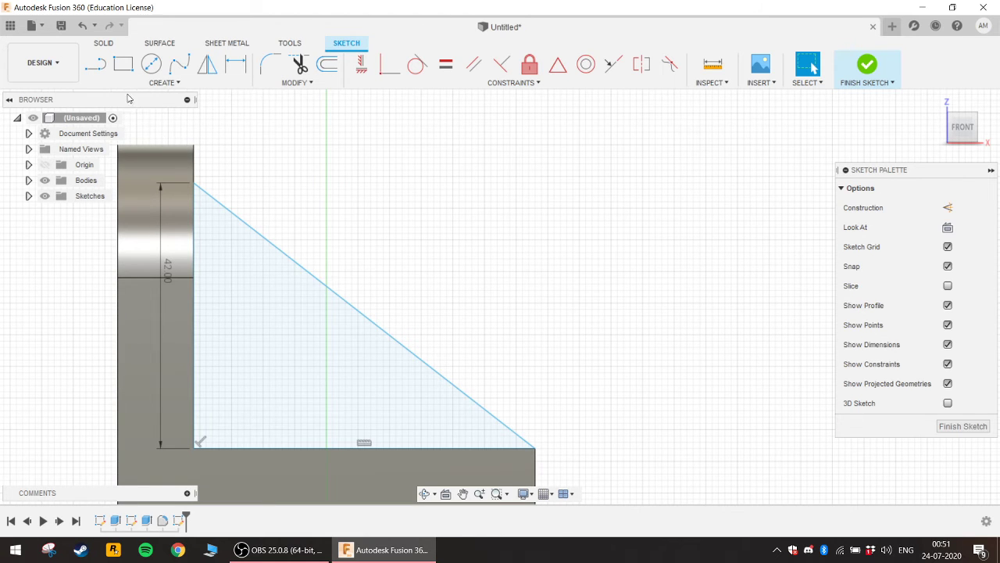
pyautogui.click(859, 69)
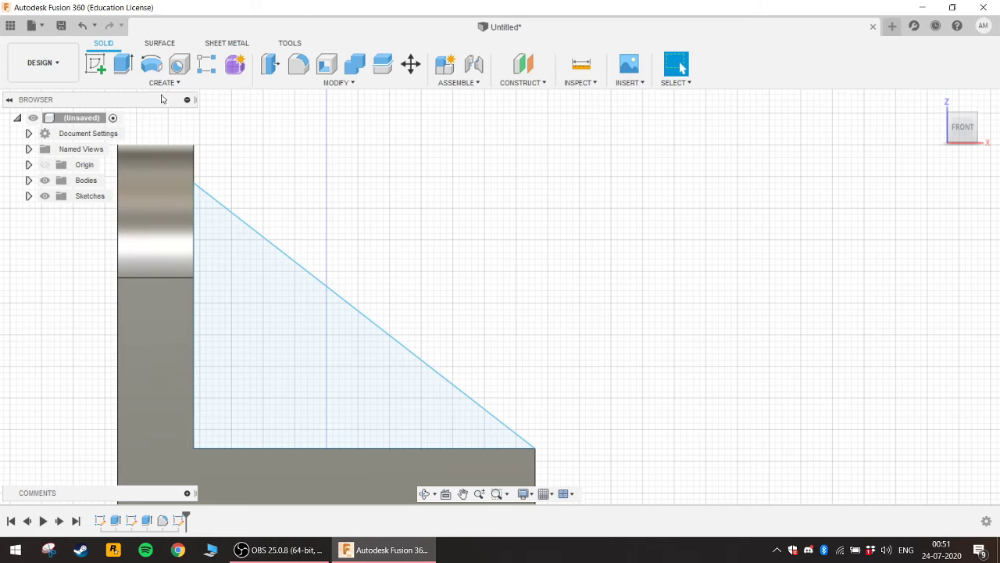
# - Extrude the triangle profile symmetrically by 5 mm to form the support rib
pyautogui.click(123, 65)
pyautogui.click(279, 358)
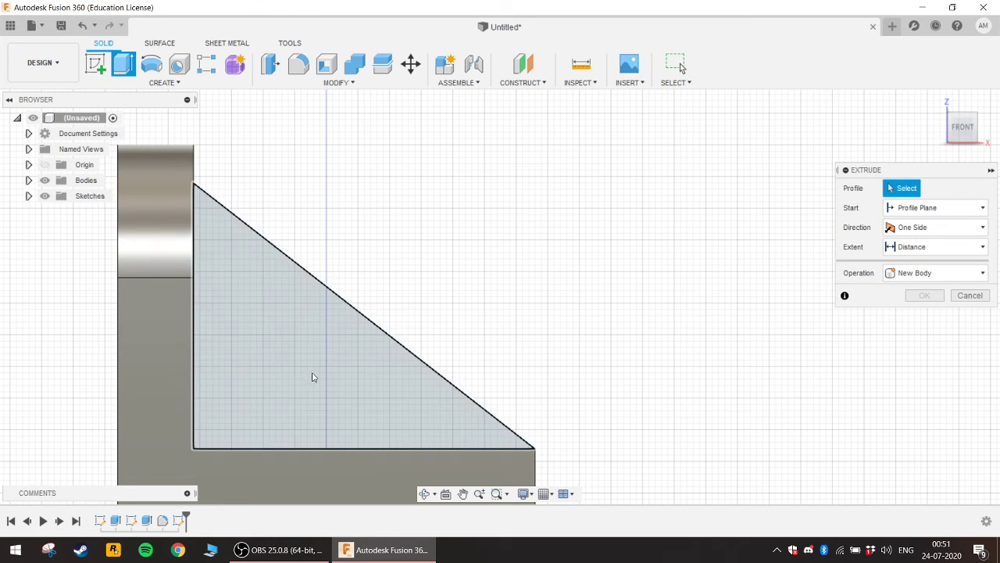
pyautogui.click(312, 375)
pyautogui.click(903, 227)
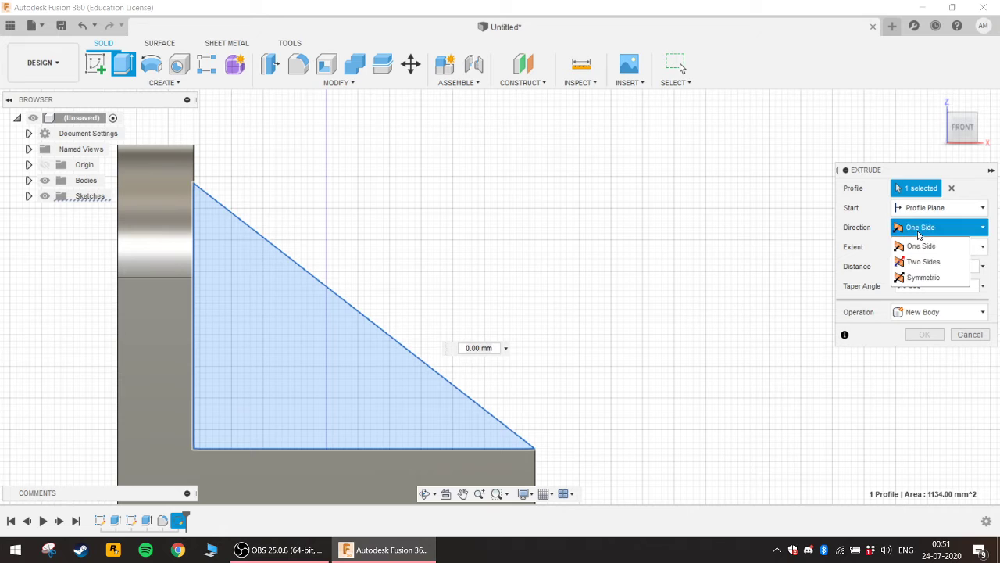
pyautogui.click(915, 276)
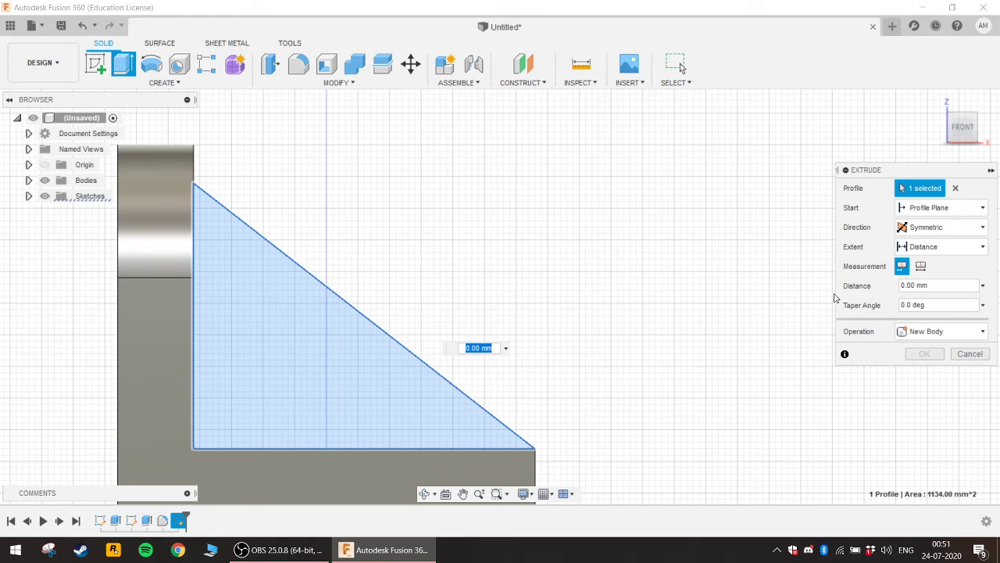
pyautogui.write('5')
pyautogui.press('Return')
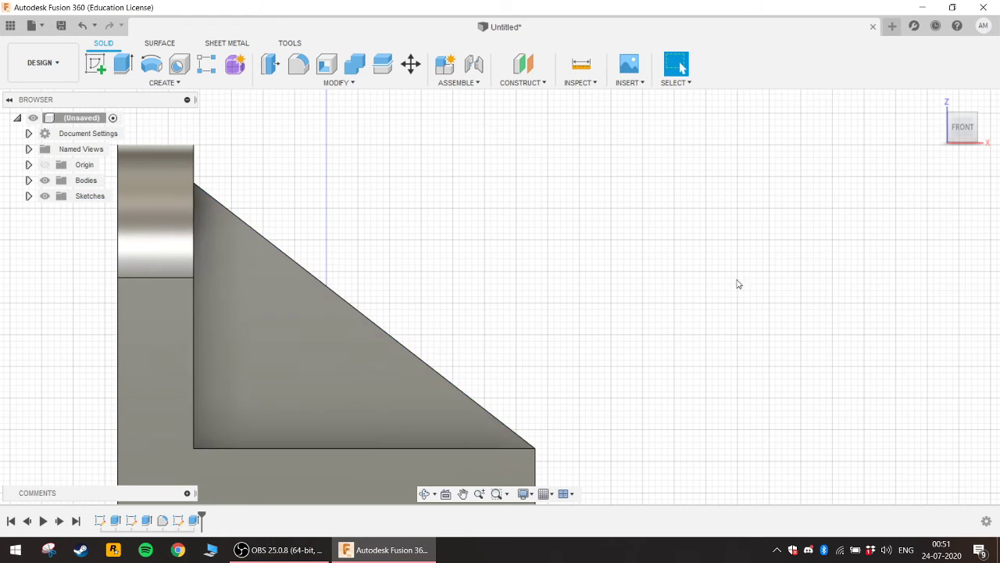
pyautogui.scroll(-3, 383, 367)
pyautogui.scroll(-2, 384, 367)
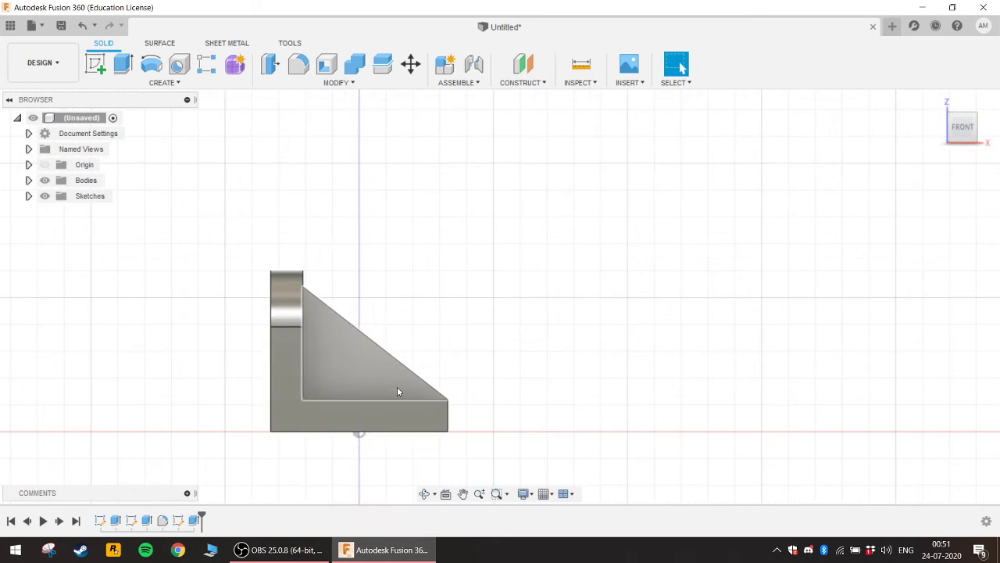
pyautogui.click(424, 493)
pyautogui.scroll(-1, 252, 411)
# - Chamfer both outer vertical corner edges of the base by 12 mm
pyautogui.moveTo(252, 410); pyautogui.dragTo(429, 358)
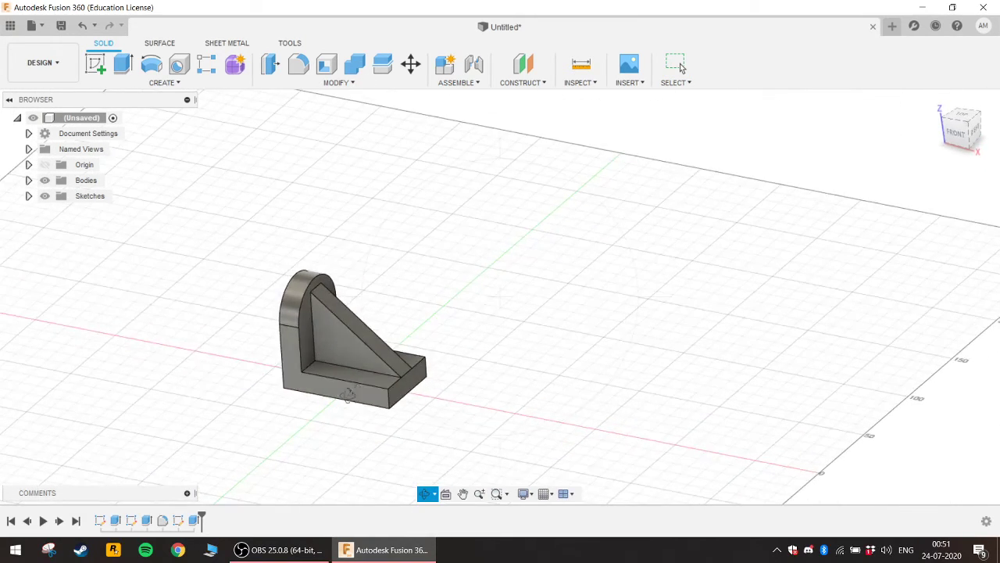
pyautogui.scroll(2, 428, 358)
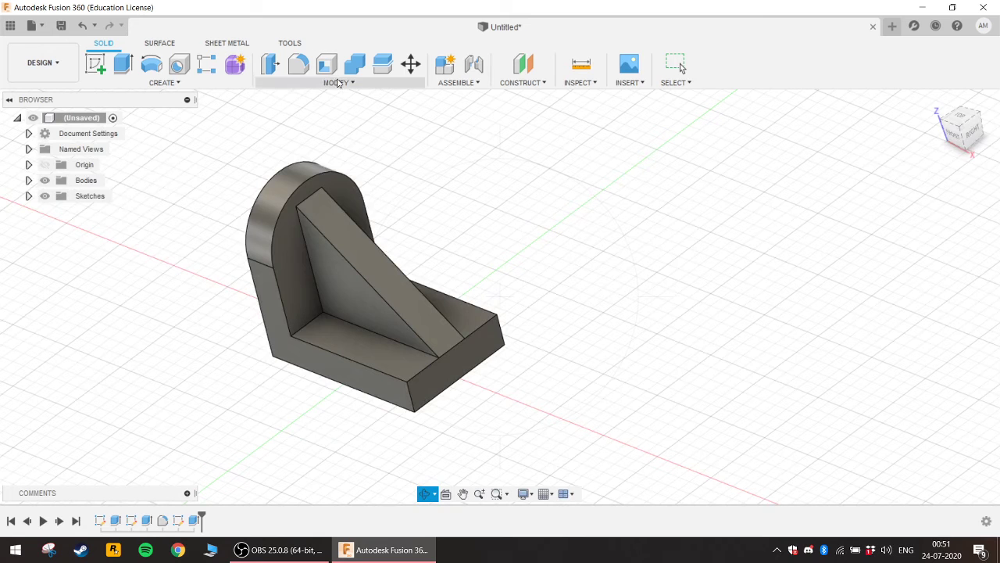
pyautogui.click(337, 83)
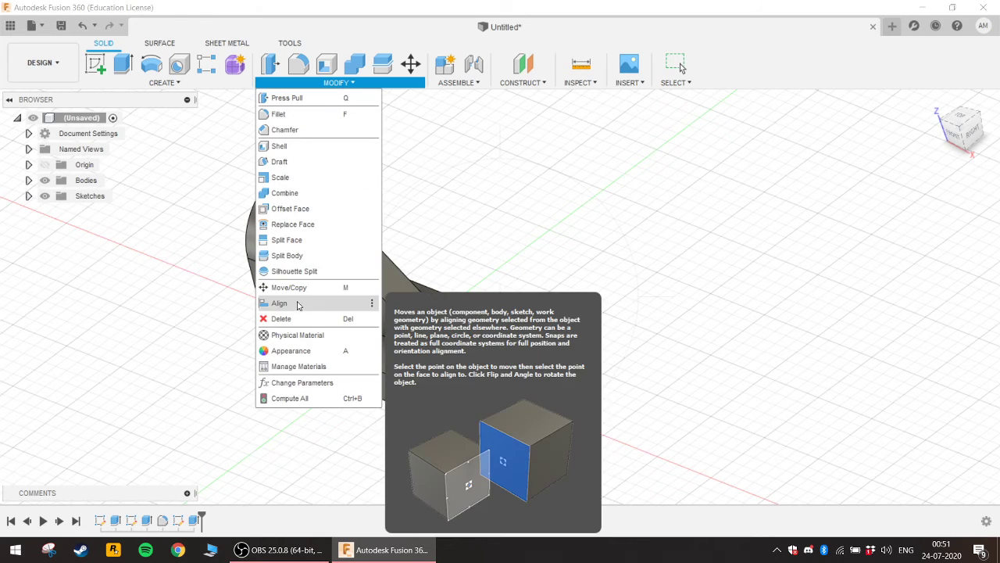
pyautogui.click(323, 131)
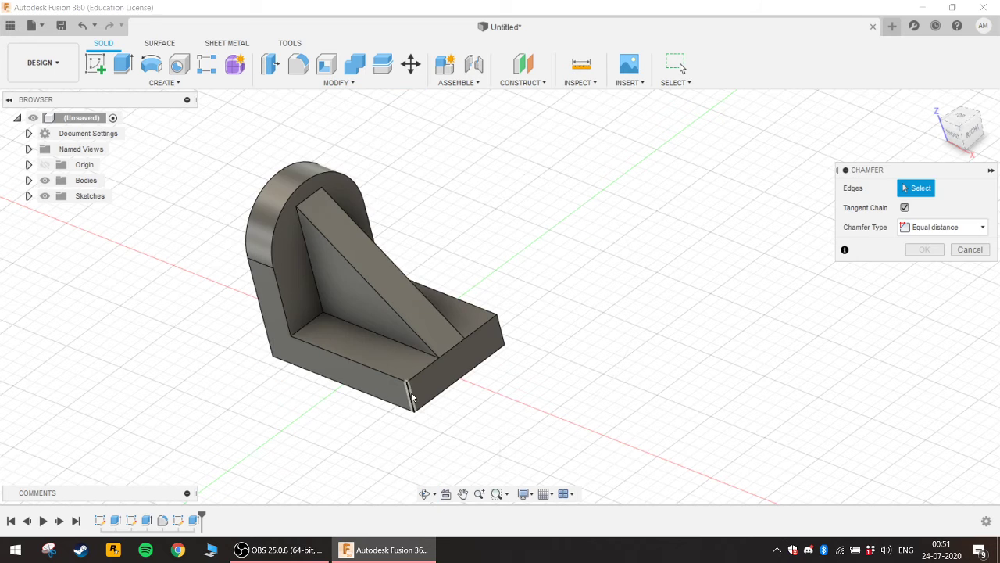
pyautogui.click(412, 398)
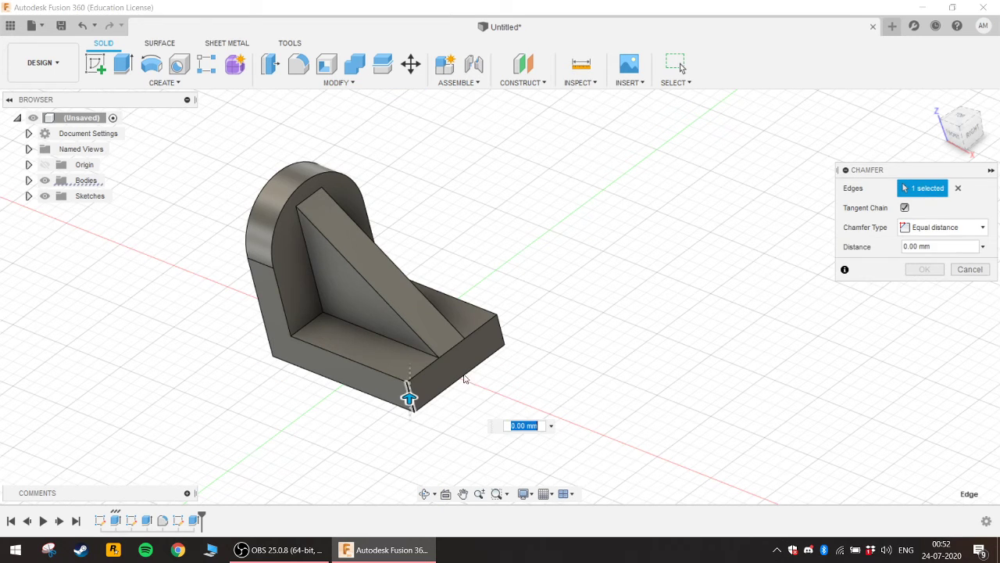
pyautogui.click(502, 334)
pyautogui.write('12')
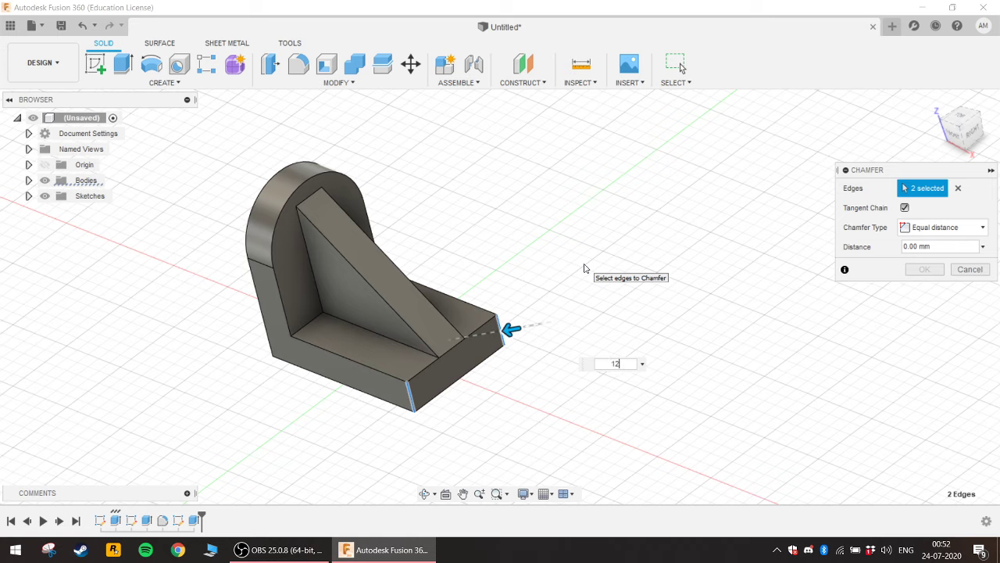
pyautogui.press('Return')
pyautogui.press('Return')
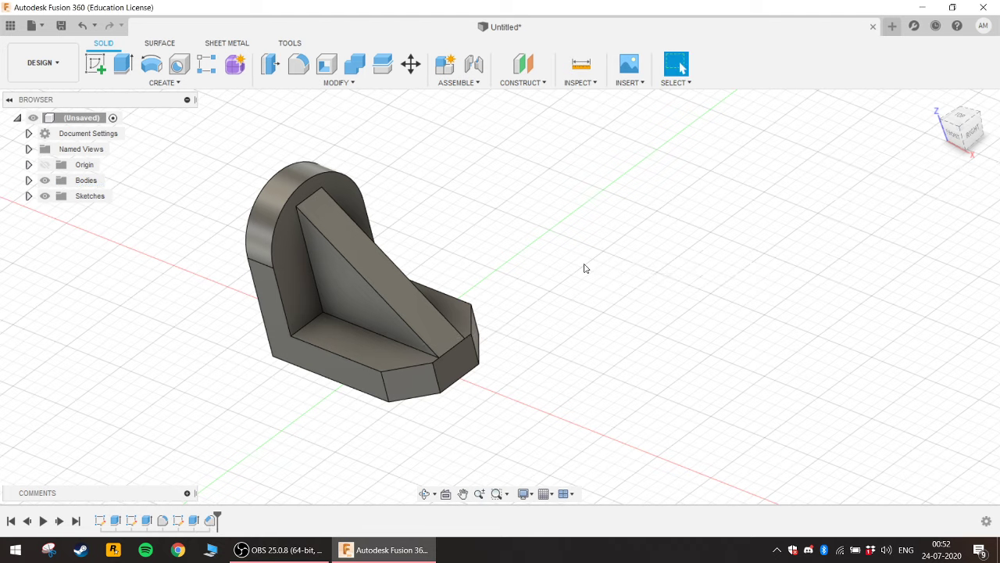
# - Window-select the bracket body and open its Appearance settings
pyautogui.scroll(-3, 269, 316)
pyautogui.scroll(4, 228, 305)
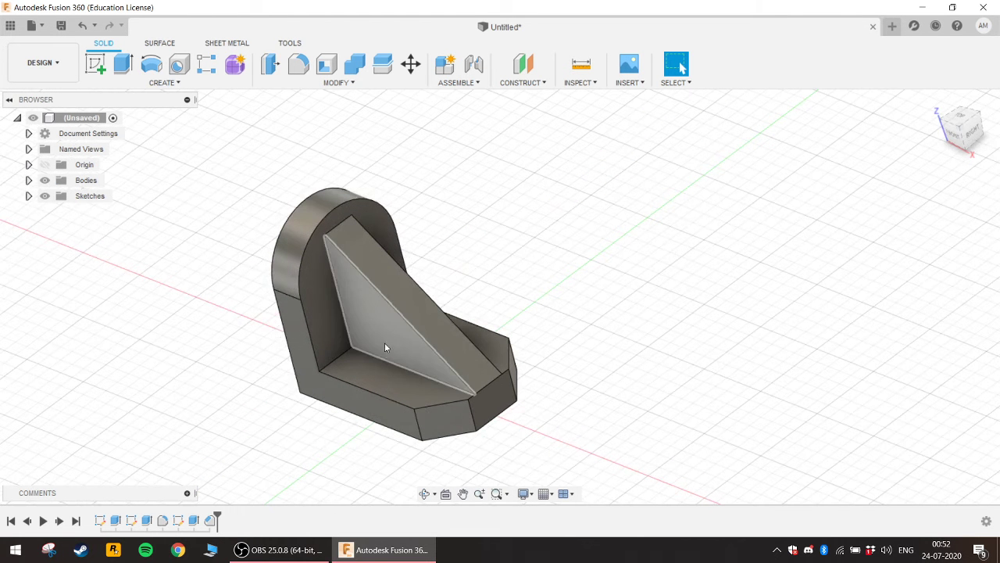
pyautogui.moveTo(212, 146); pyautogui.dragTo(583, 490)
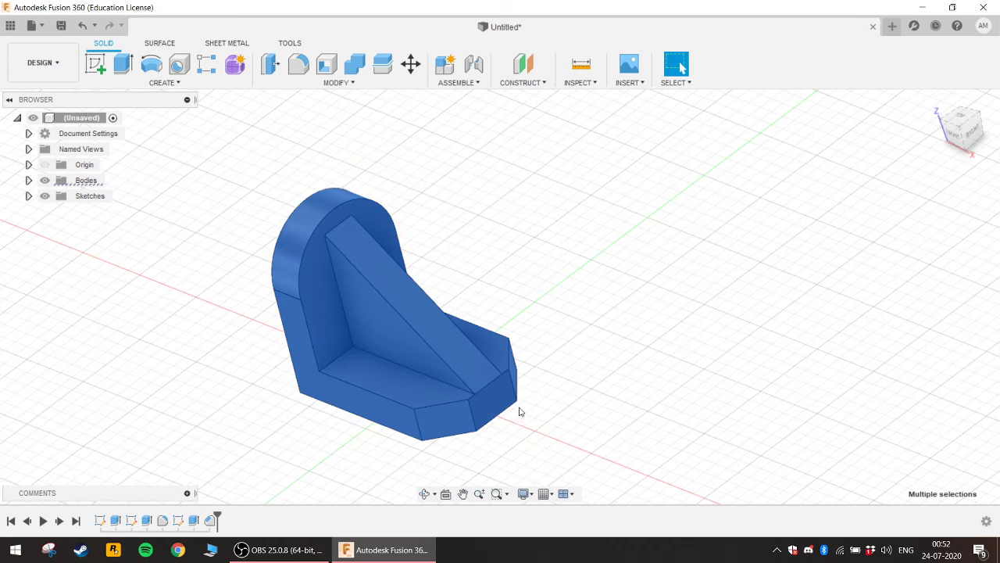
pyautogui.rightClick(383, 365)
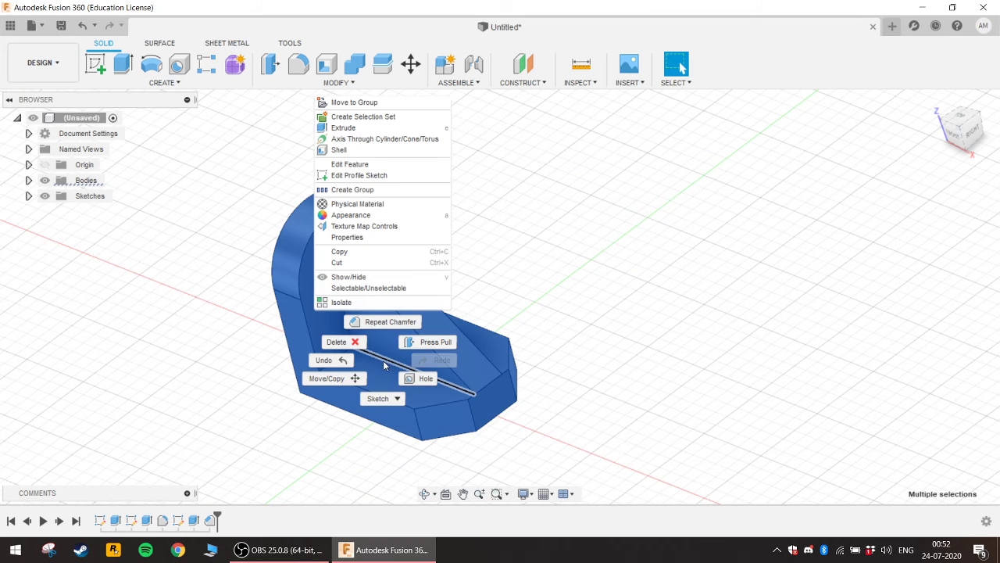
pyautogui.click(376, 221)
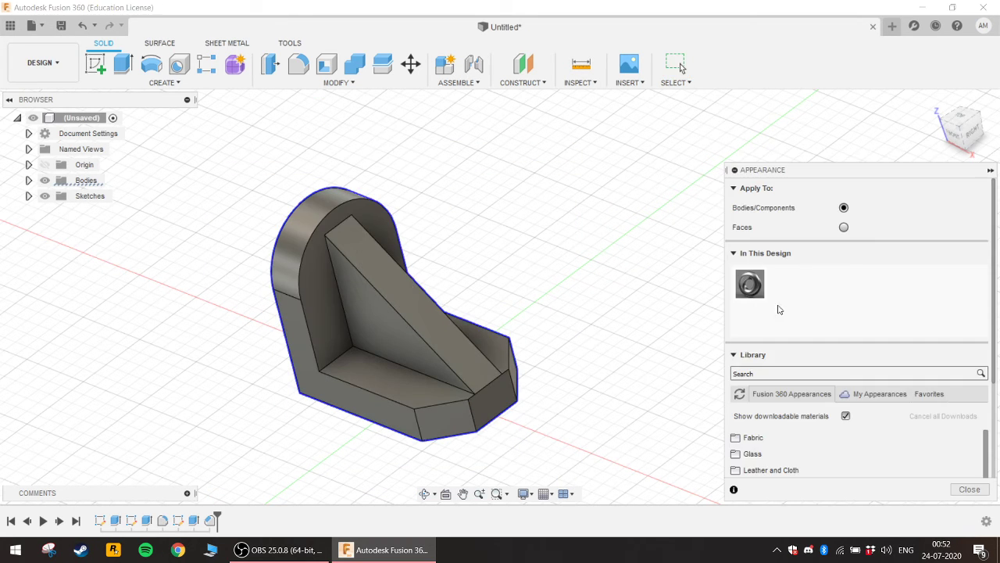
# - Apply Paint - Metallic (Green) from Paint > Metallic to the bracket and close the library
pyautogui.scroll(-3, 770, 437)
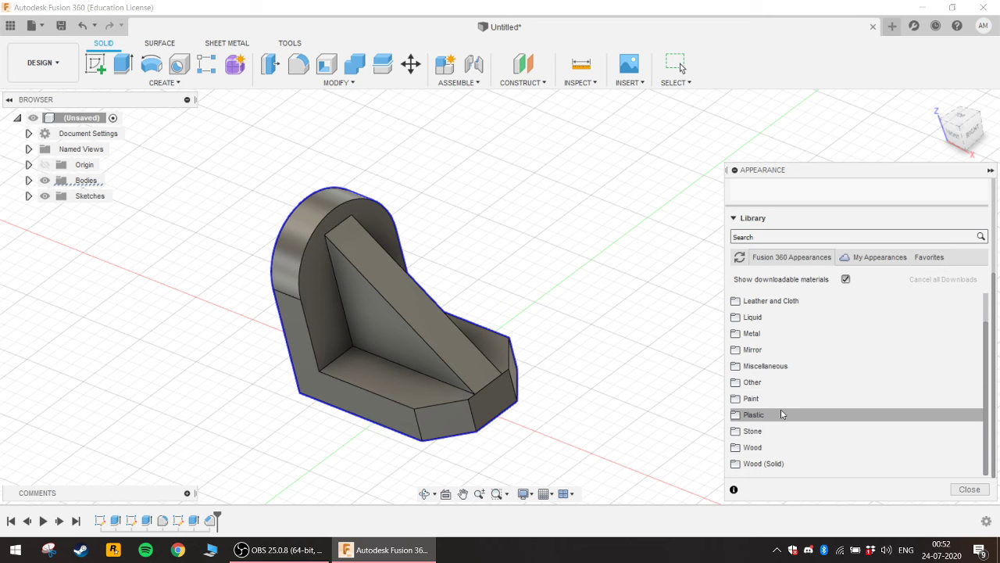
pyautogui.click(743, 400)
pyautogui.scroll(-2, 764, 426)
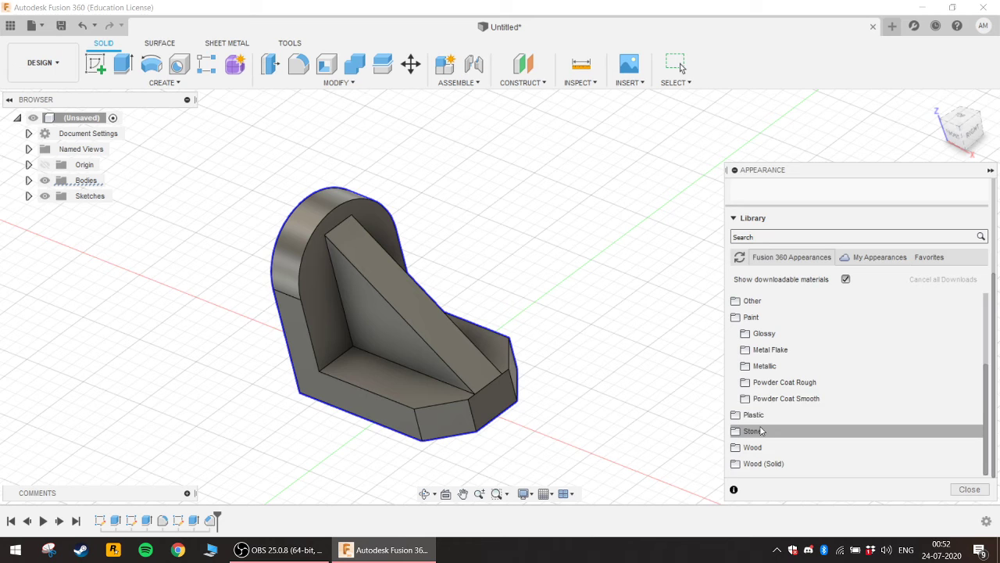
pyautogui.click(767, 372)
pyautogui.scroll(-3, 795, 414)
pyautogui.scroll(-3, 797, 414)
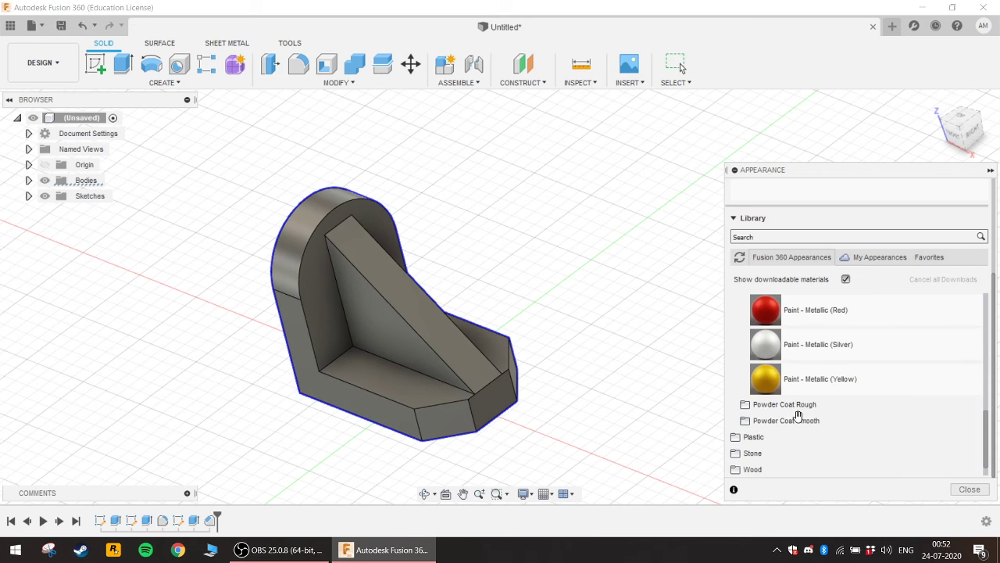
pyautogui.scroll(3, 797, 414)
pyautogui.scroll(2, 797, 414)
pyautogui.scroll(-2, 794, 403)
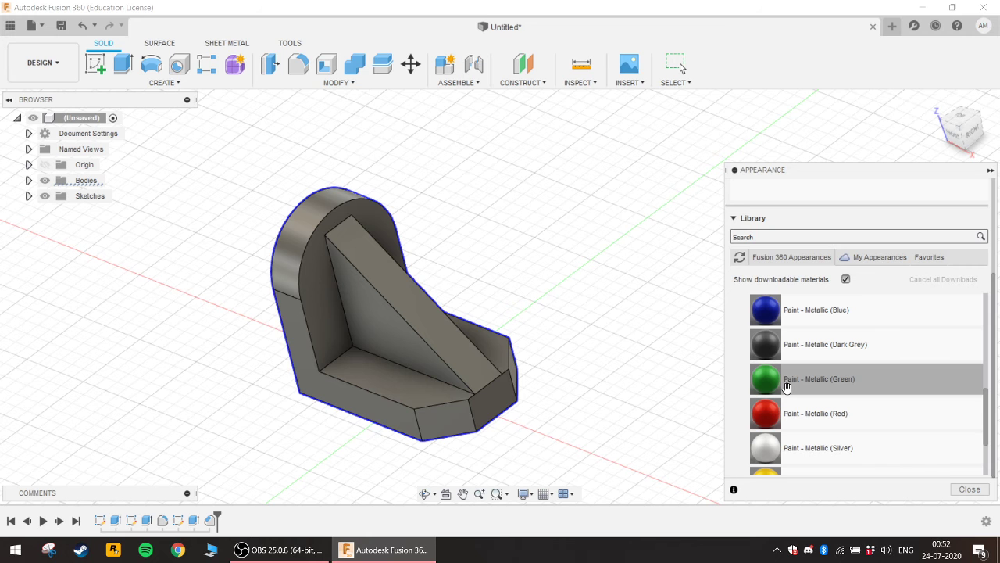
pyautogui.moveTo(770, 379); pyautogui.dragTo(483, 388)
pyautogui.moveTo(434, 346); pyautogui.dragTo(421, 365)
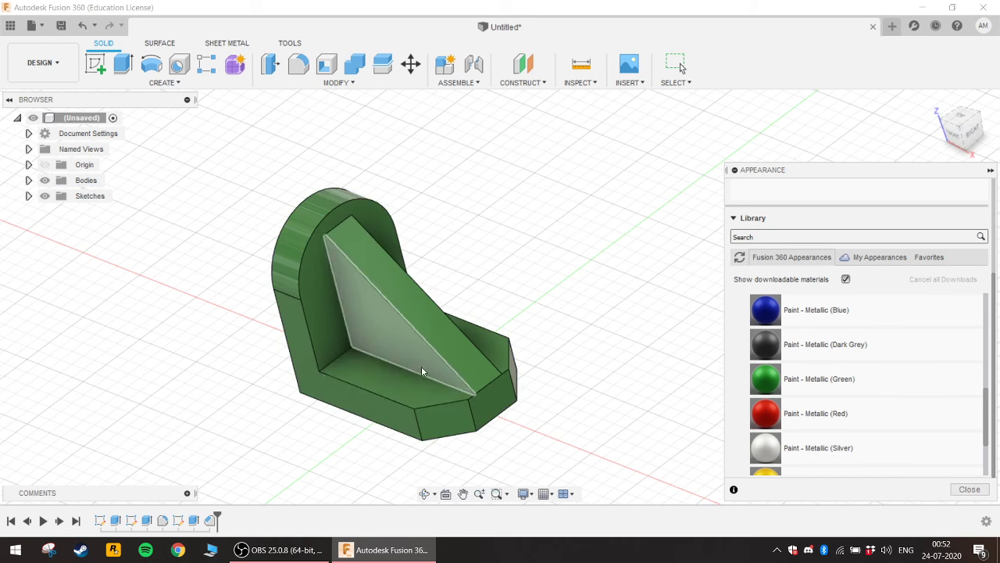
pyautogui.moveTo(349, 376)
pyautogui.keyDown('shift'); pyautogui.mouseDown(button='middle')
pyautogui.moveTo(271, 353)
pyautogui.moveTo(328, 344)
pyautogui.mouseUp(button='middle'); pyautogui.keyUp('shift')
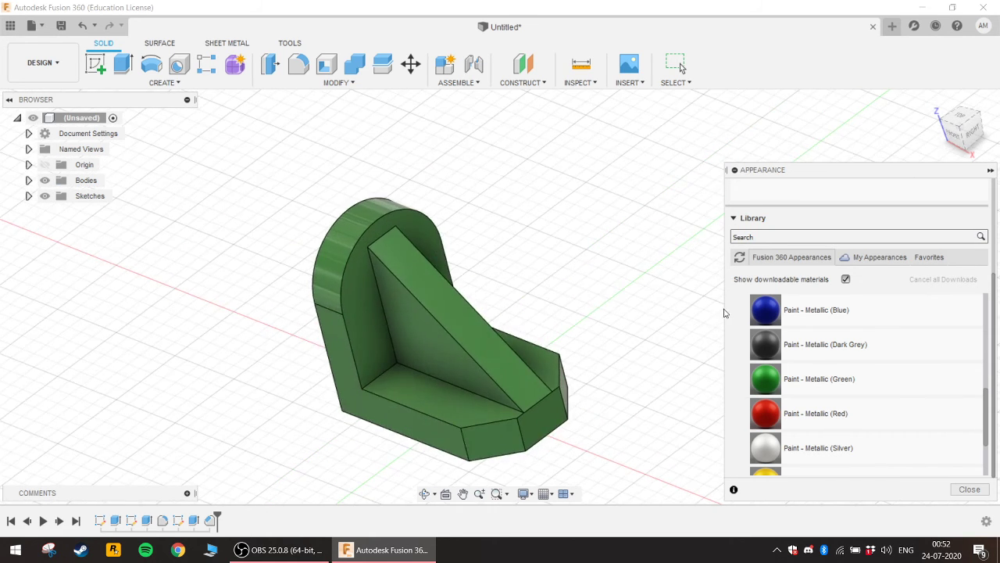
pyautogui.click(990, 171)
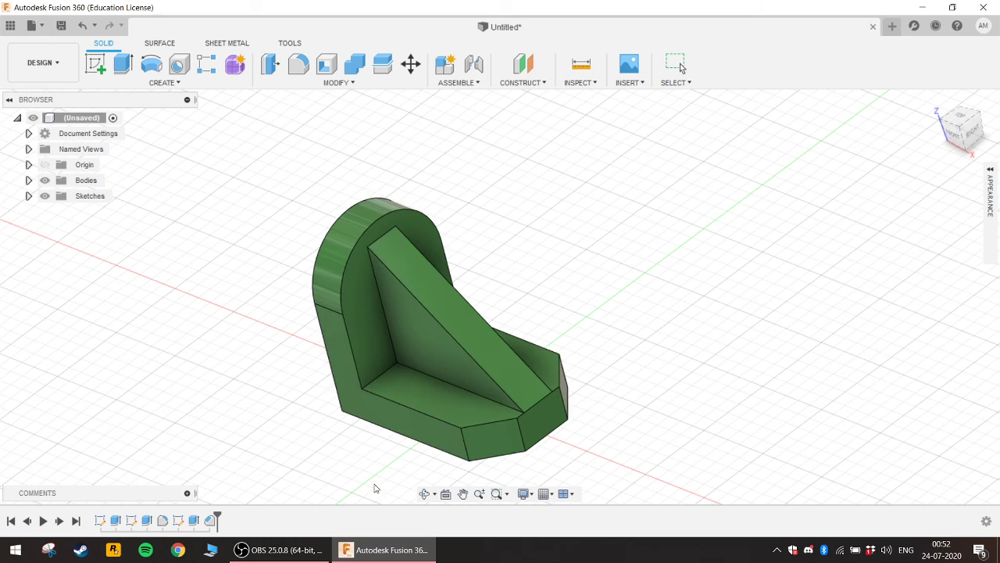
# - Launch Notepad, move it to the right, and start typing the author's thank-you message
pyautogui.click(15, 550)
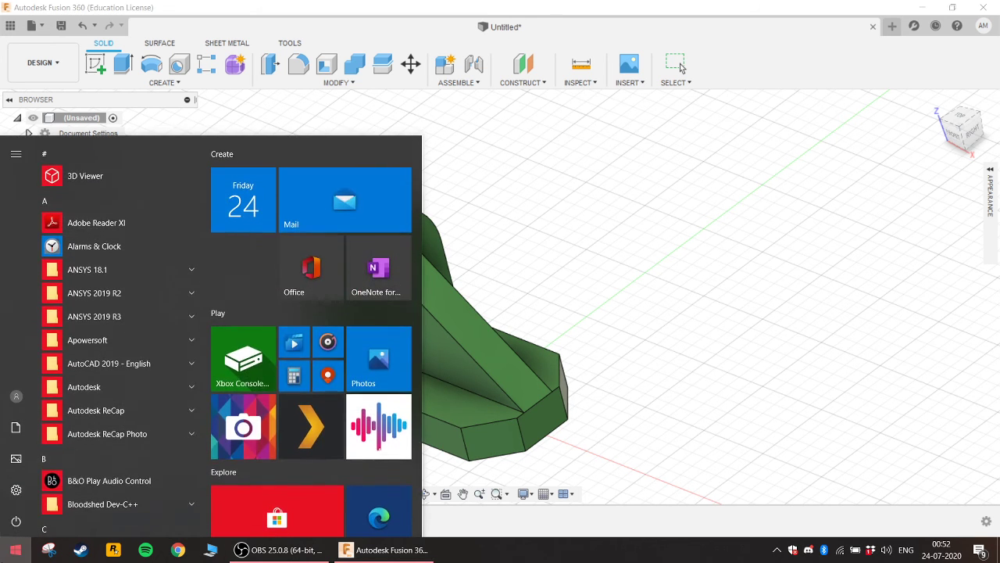
pyautogui.write('notw')
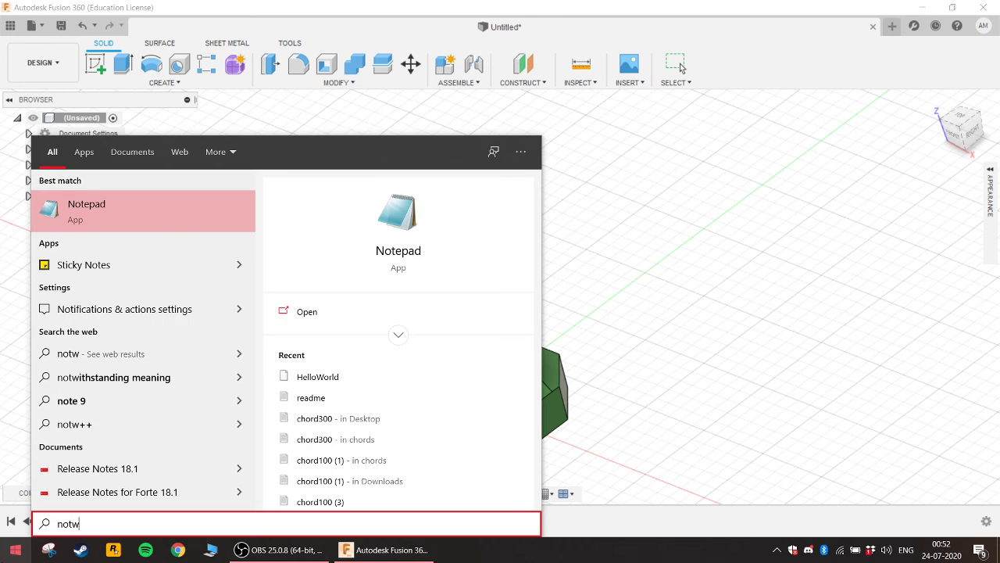
pyautogui.click(225, 195)
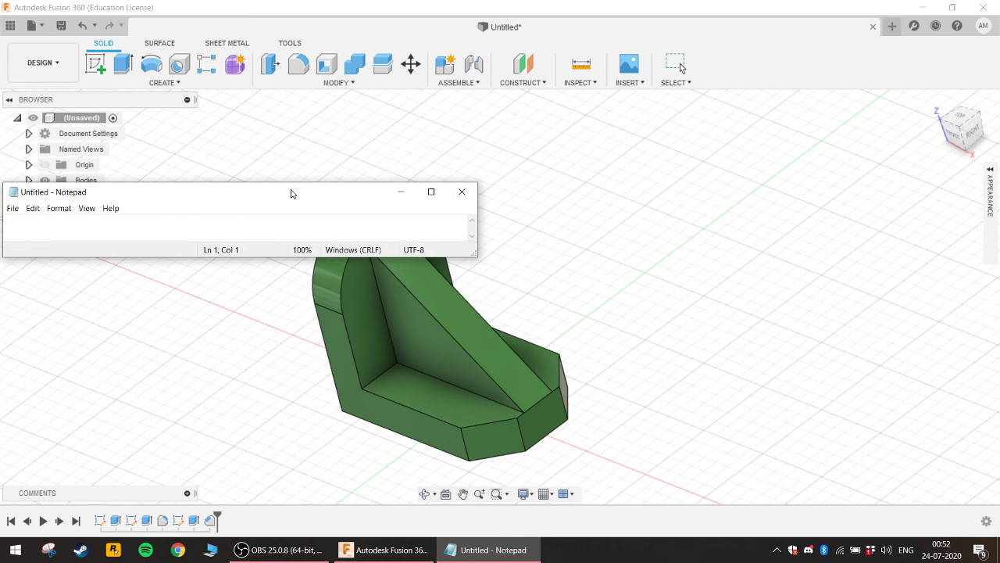
pyautogui.moveTo(291, 193); pyautogui.dragTo(568, 167)
pyautogui.write('T')
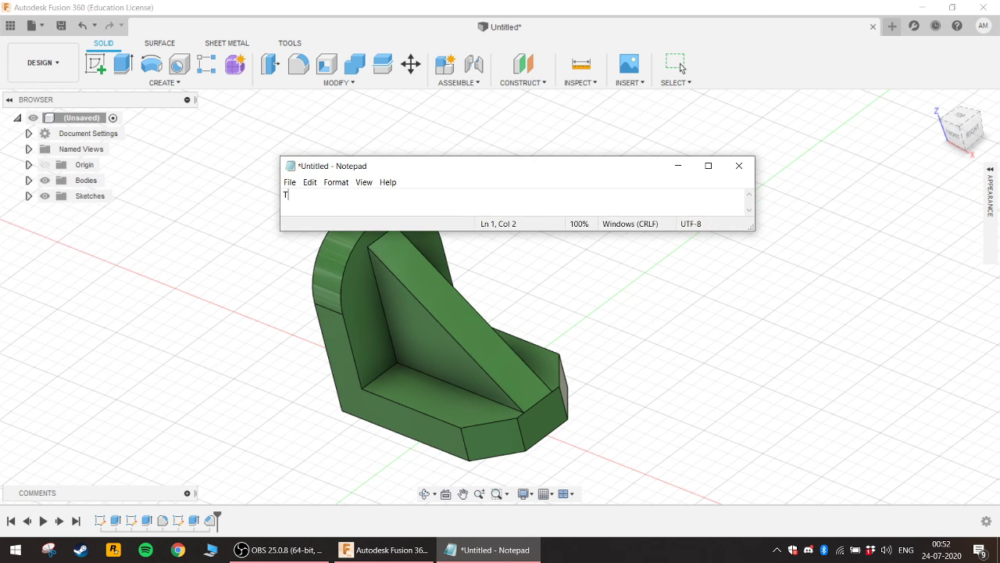
pyautogui.write('HANK YOU.....ARSH MA')
pyautogui.write('HAJAN')
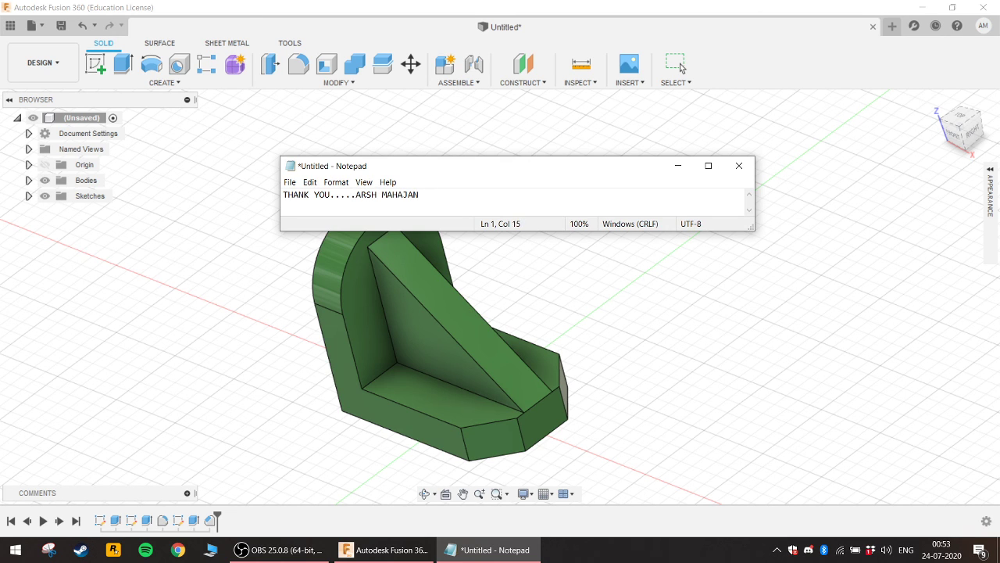
pyautogui.write('FROM-')
pyautogui.write('-')
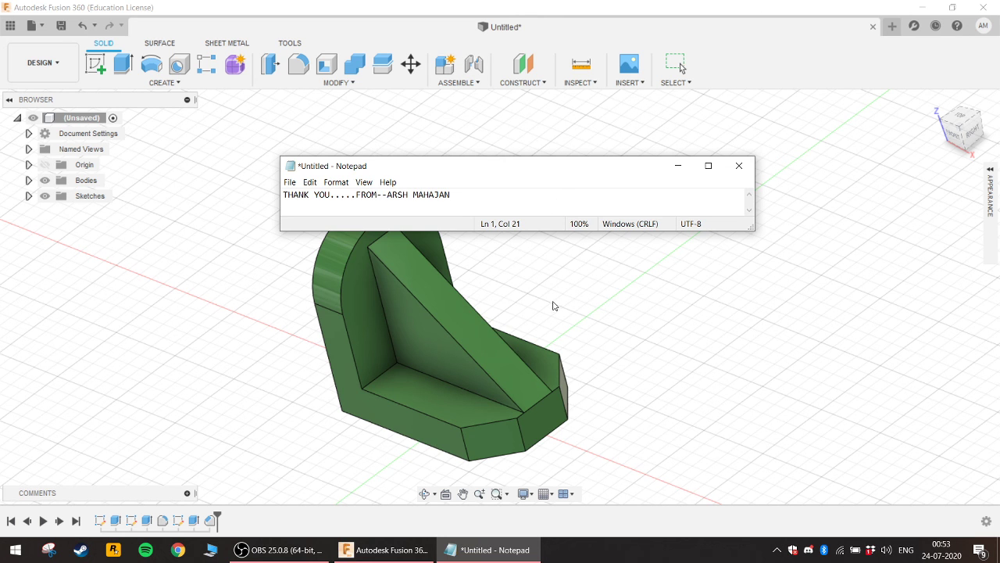